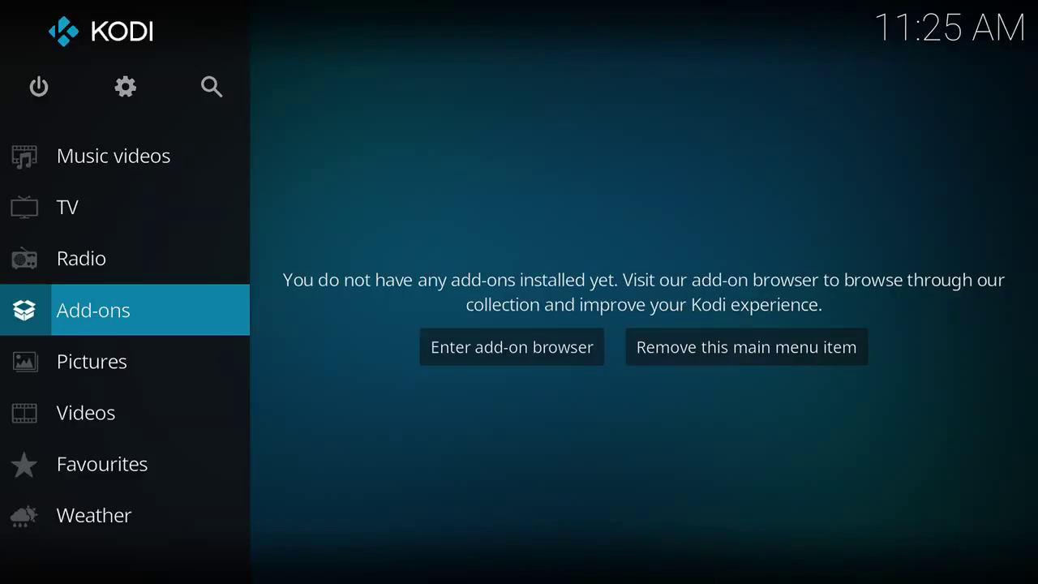
# Step: Step down the home sidebar to Pictures, then back up past TV shows and Movies toward the power button
pyautogui.press('Down')
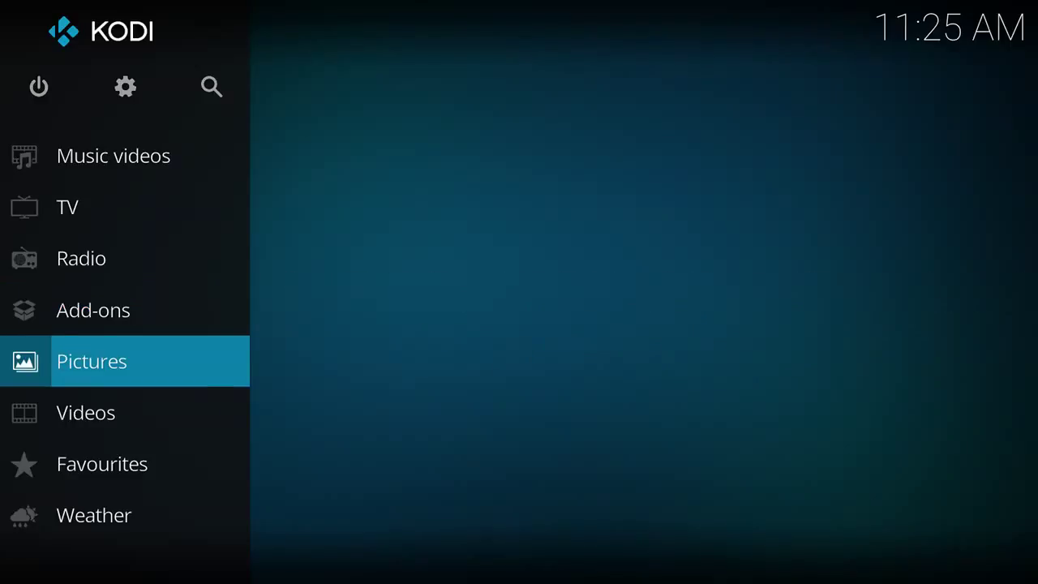
pyautogui.press('Up')
pyautogui.press('Up')
pyautogui.press('Up')
pyautogui.press('Up')
pyautogui.press('Up')
pyautogui.press('Up')
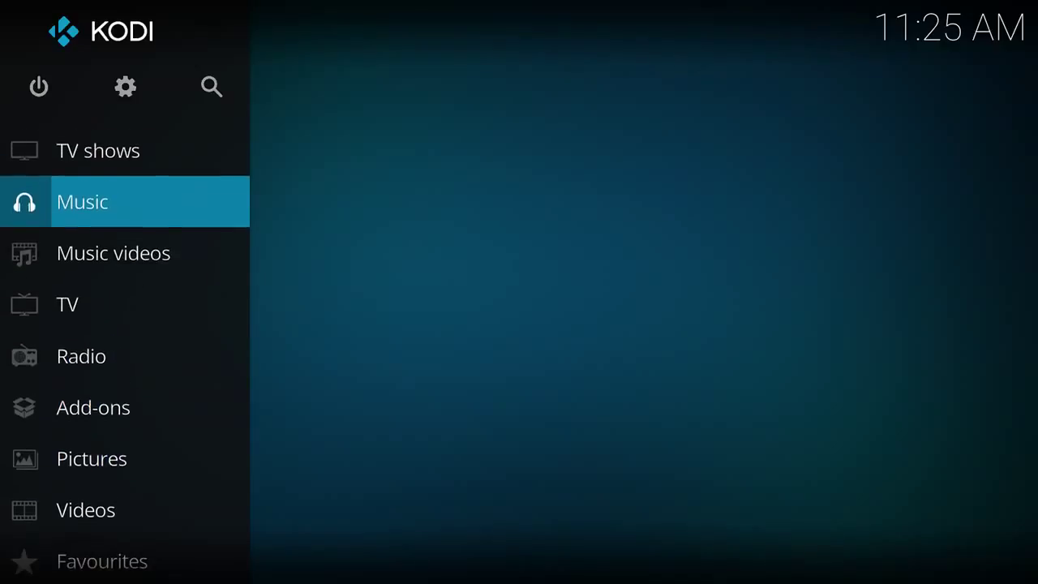
pyautogui.press('Up')
pyautogui.press('Up')
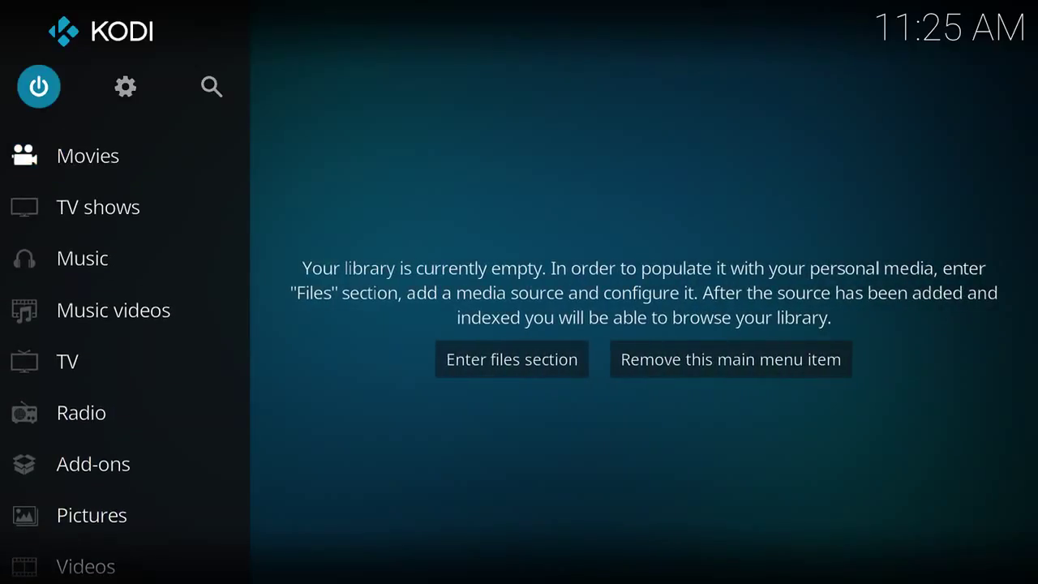
pyautogui.press('Right')
pyautogui.press('Return')
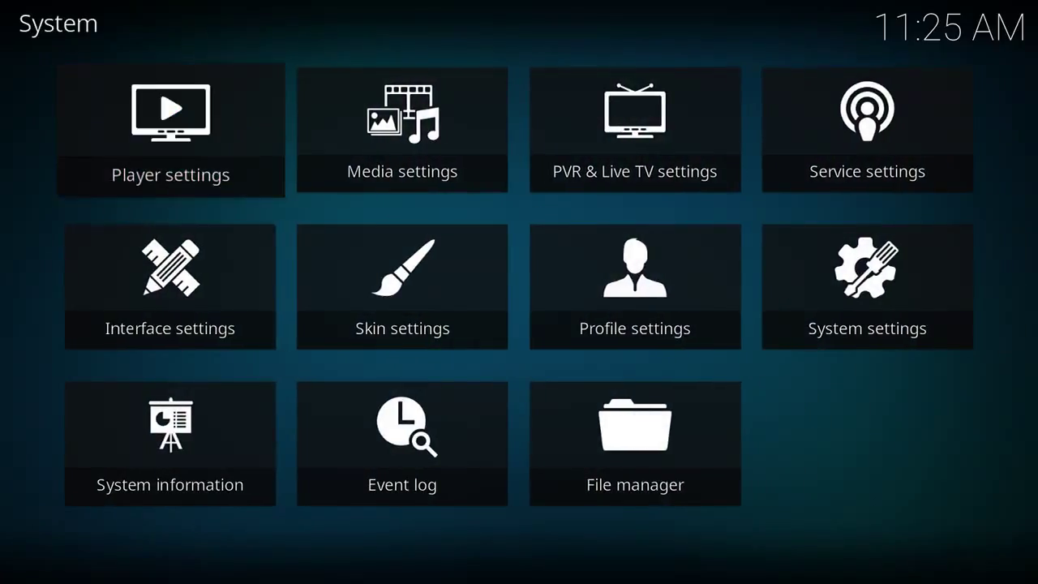
pyautogui.press('Down')
pyautogui.press('Down')
pyautogui.press('Escape')
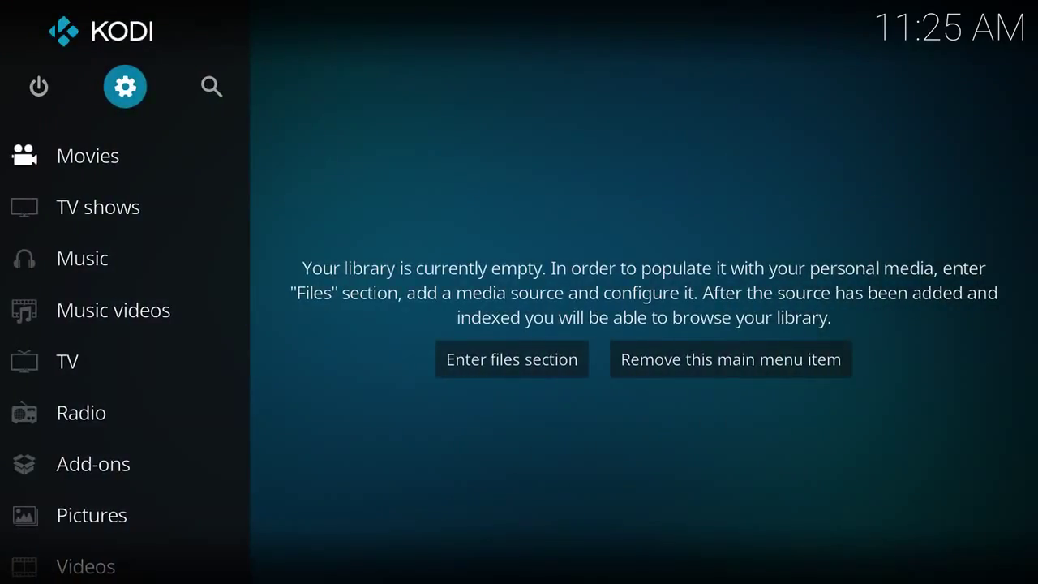
pyautogui.press('Return')
pyautogui.press('Up')
pyautogui.press('Down')
pyautogui.press('Right')
pyautogui.press('Right')
pyautogui.press('Return')
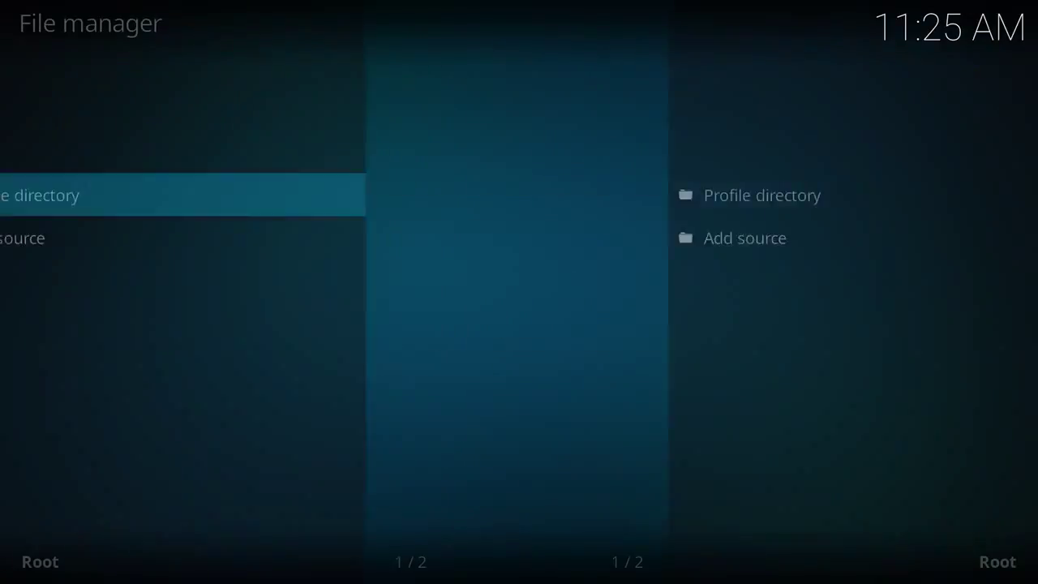
pyautogui.press('Down')
pyautogui.press('Return')
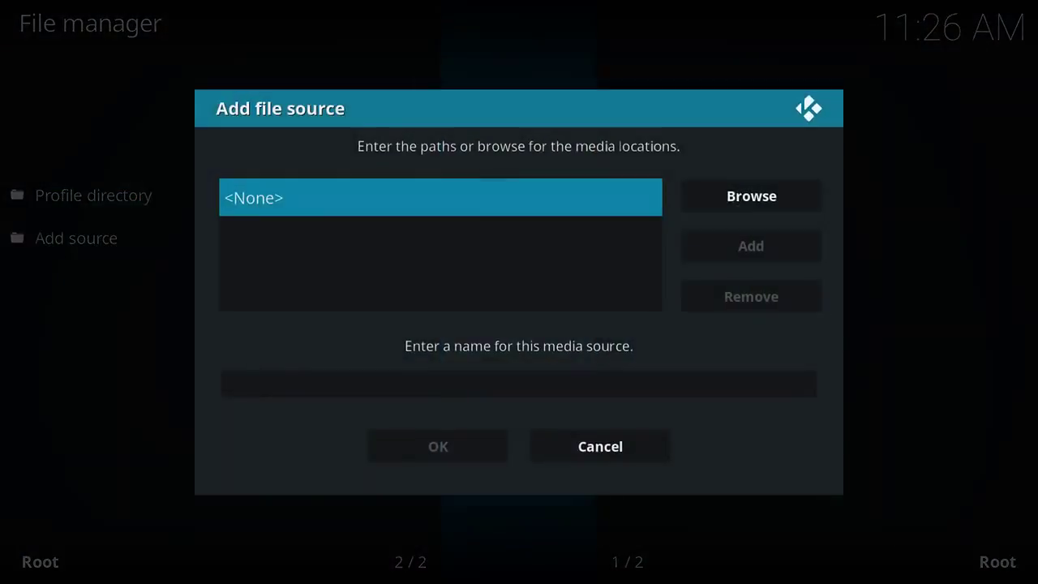
pyautogui.press('Return')
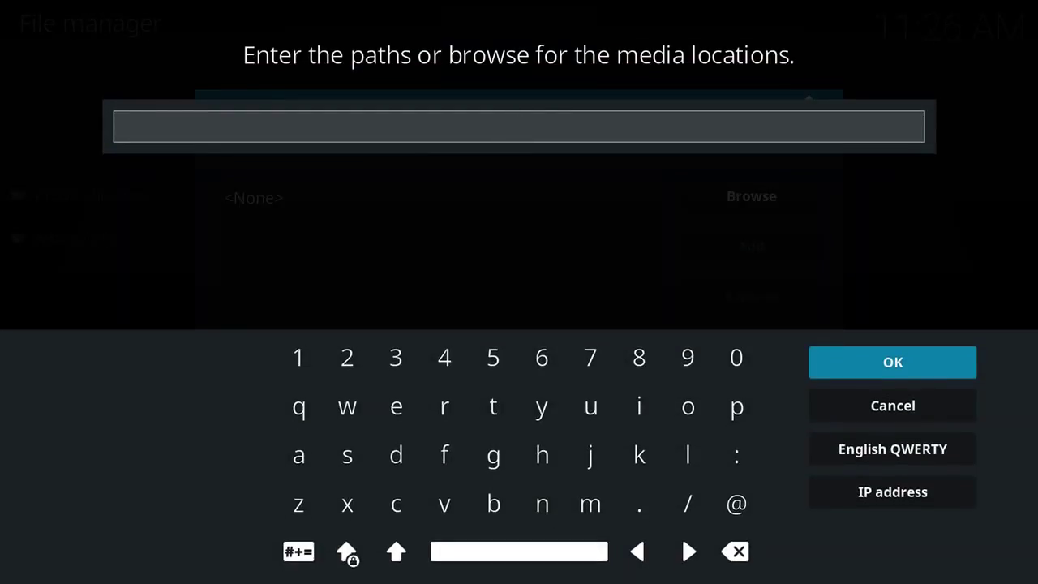
pyautogui.write('http://ares-')
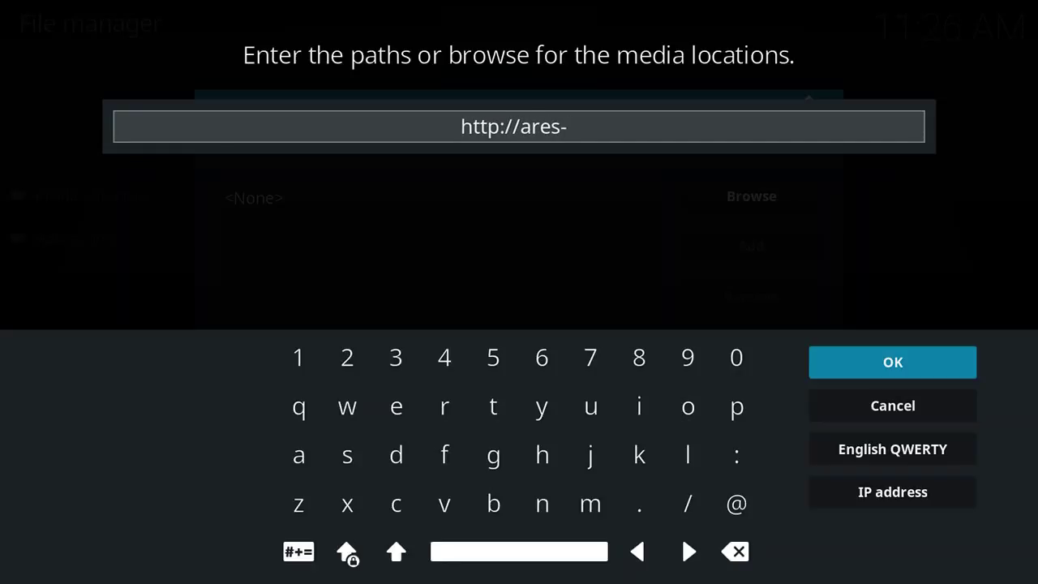
pyautogui.write('repo')
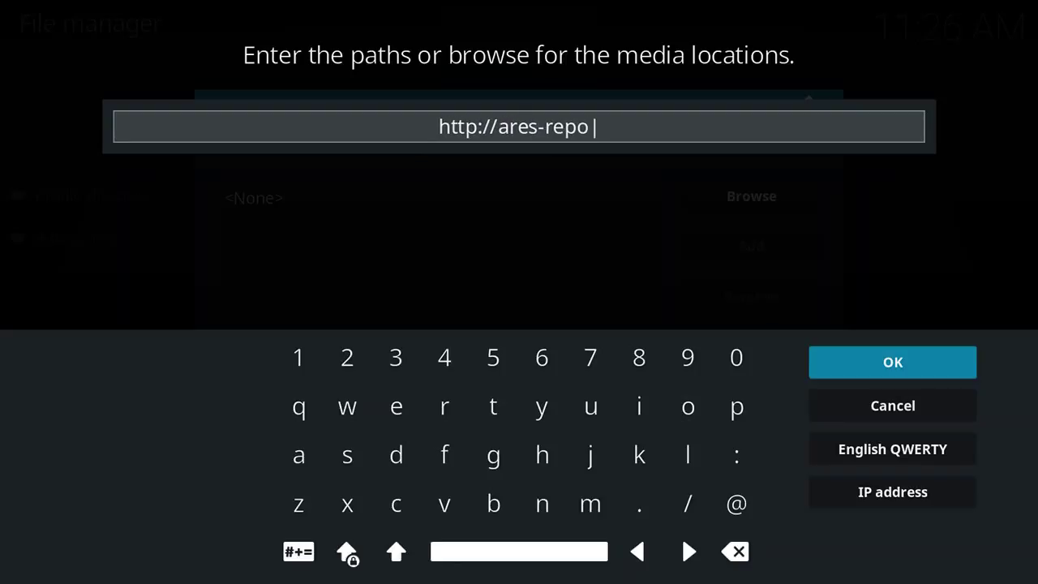
pyautogui.write('.eu')
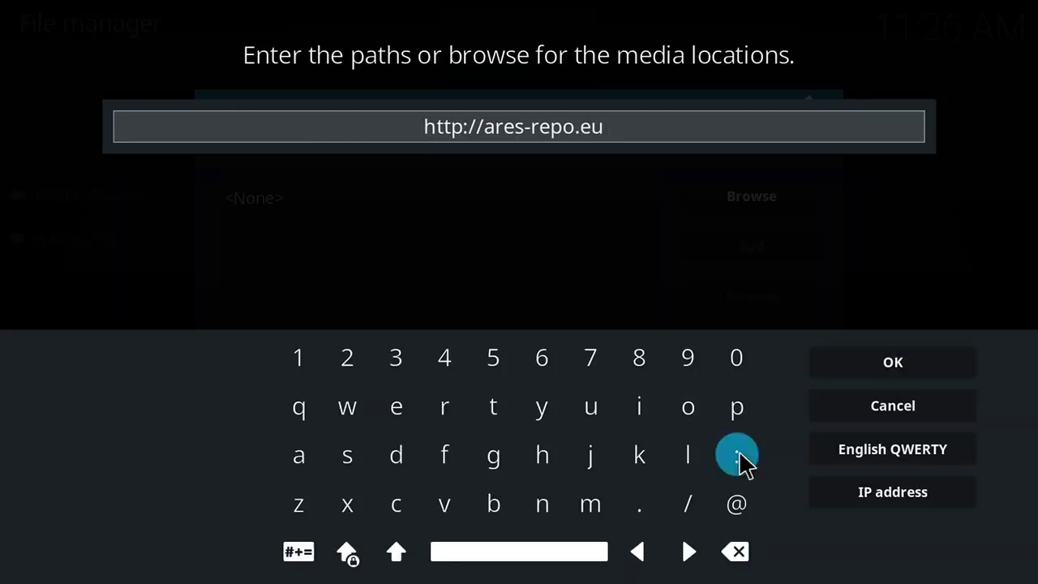
pyautogui.click(898, 362)
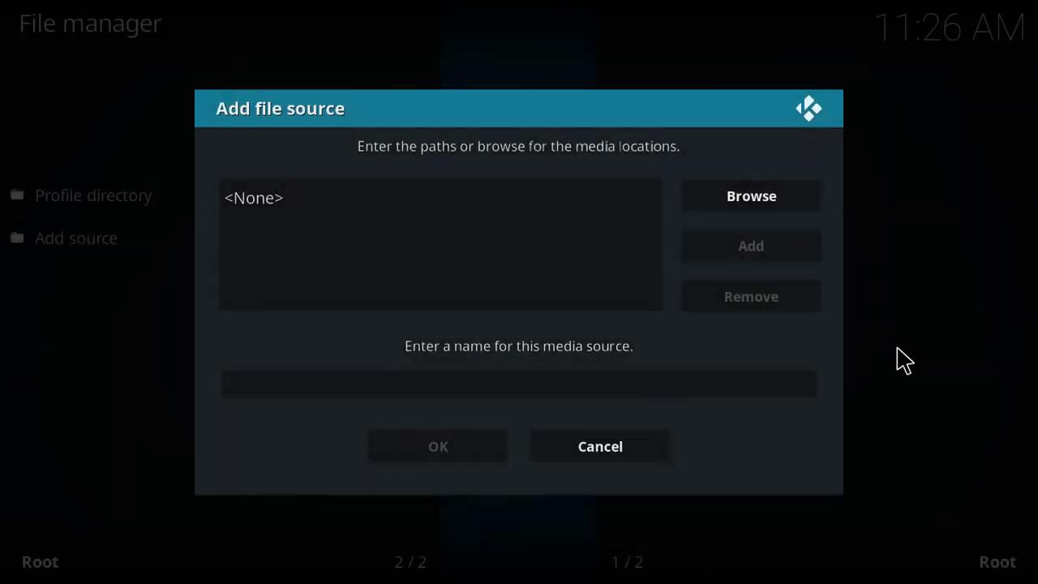
# Step: Name the new source .ares and save it
pyautogui.click(624, 403)
pyautogui.write('.')
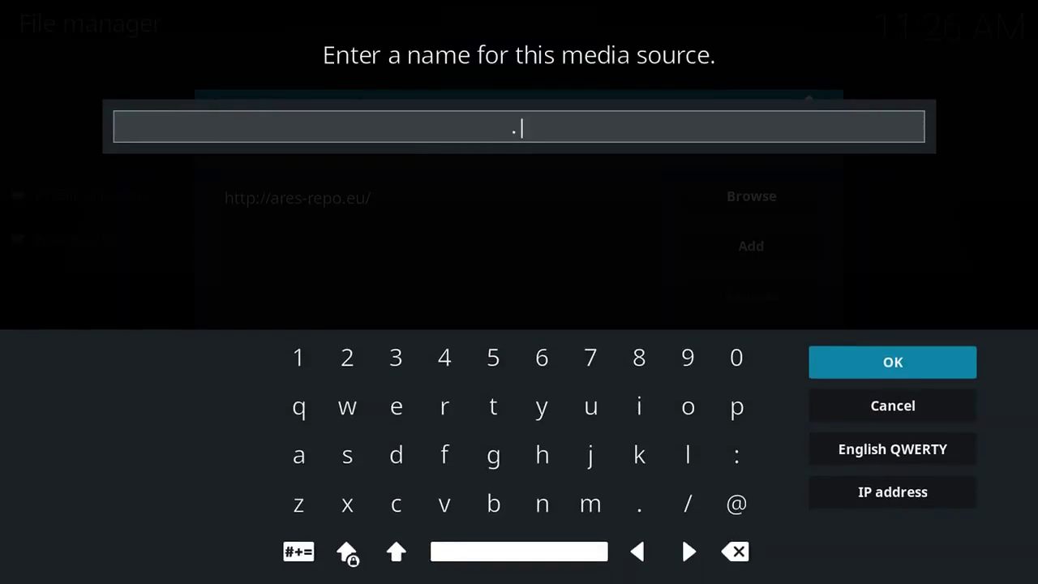
pyautogui.write('ares')
pyautogui.click(847, 365)
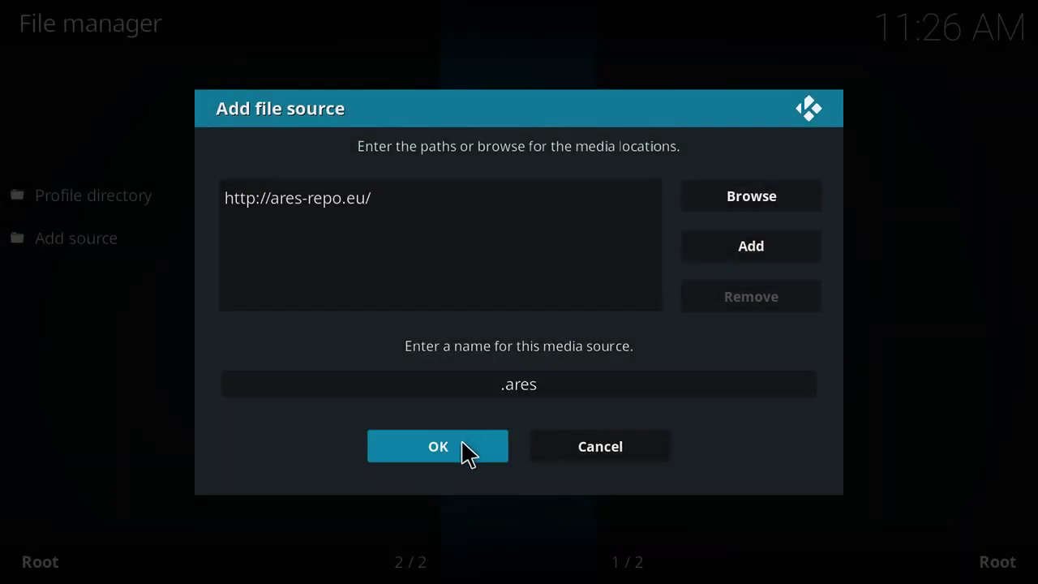
pyautogui.click(467, 454)
# Step: Return home and try Install from zip file in the Add-ons browser
pyautogui.press('BackSpace')
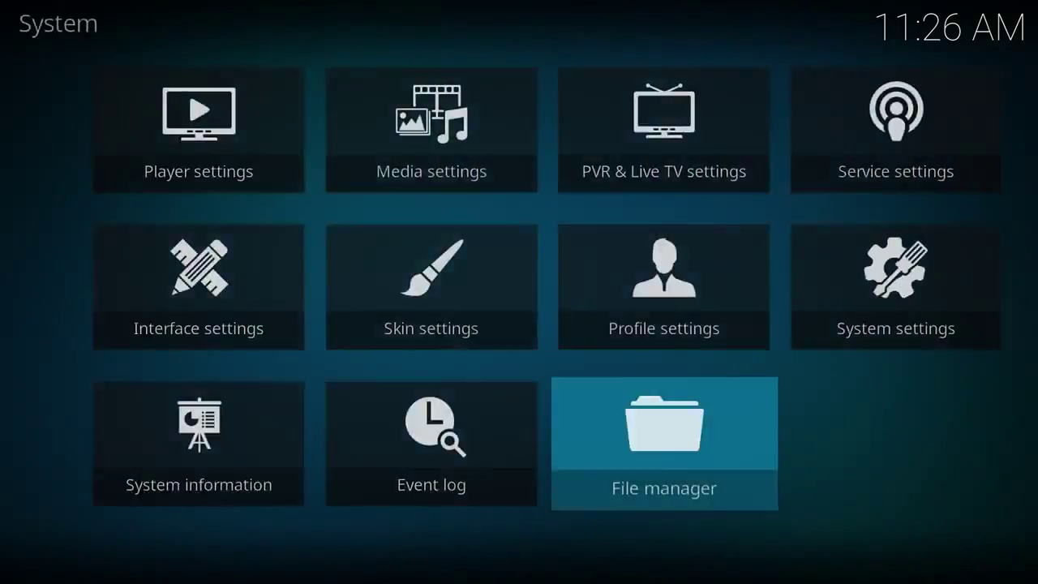
pyautogui.press('BackSpace')
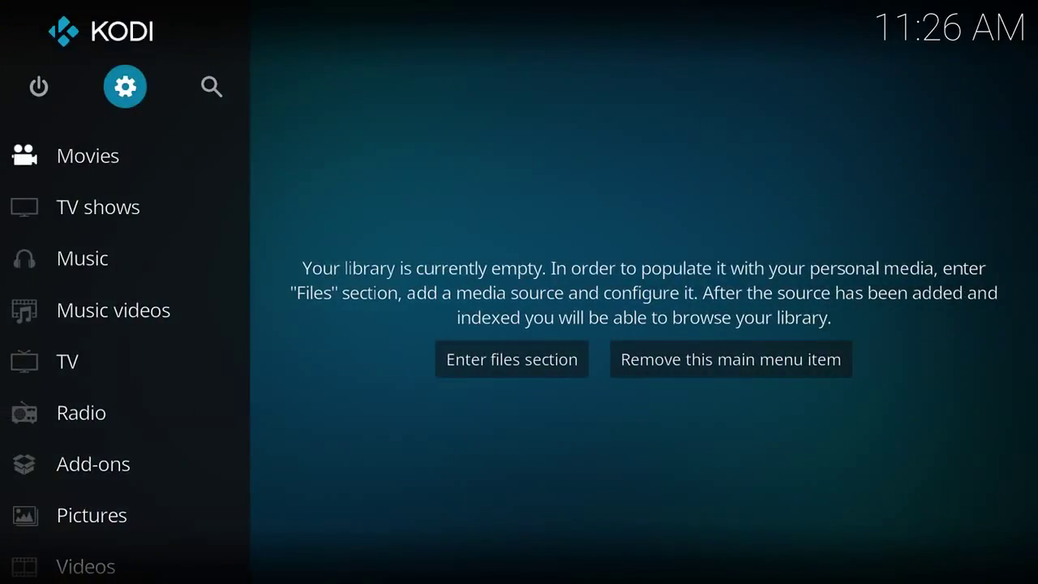
pyautogui.press('Down')
pyautogui.press('Down')
pyautogui.press('Down')
pyautogui.press('Down')
pyautogui.press('Down')
pyautogui.press('Down')
pyautogui.press('Down')
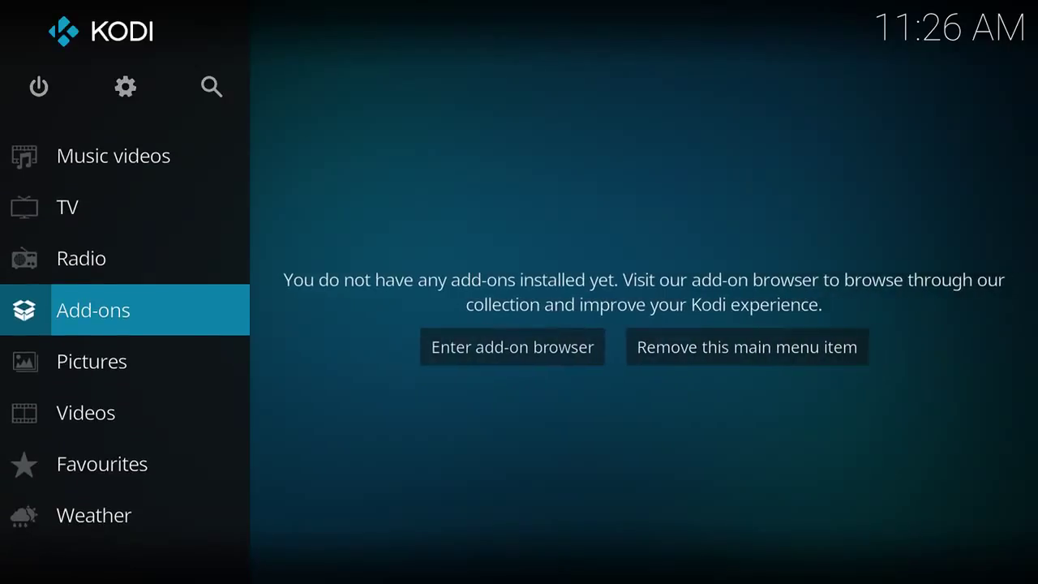
pyautogui.press('Return')
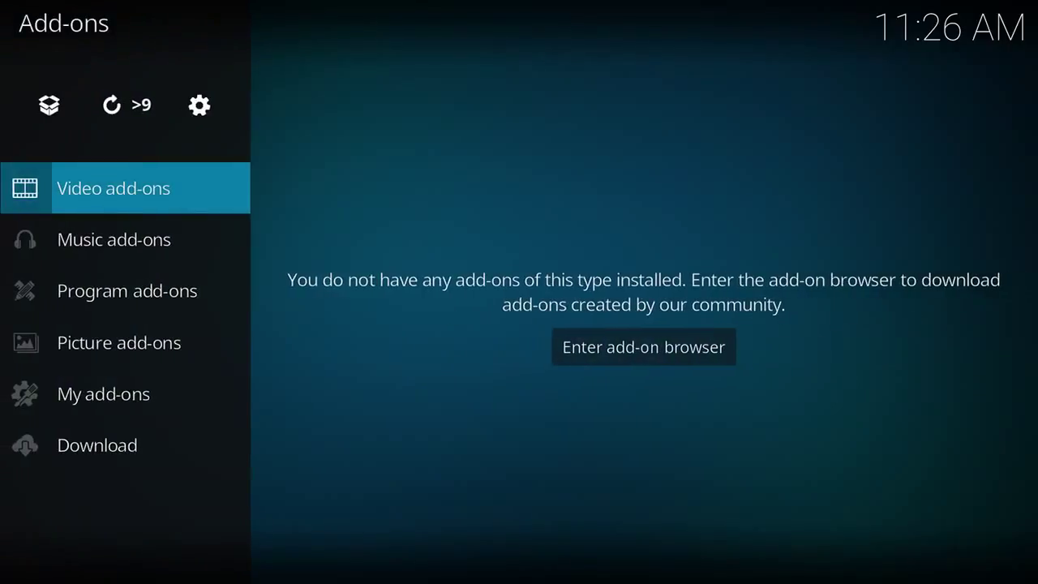
pyautogui.press('Up')
pyautogui.press('Return')
pyautogui.press('Down')
pyautogui.press('Down')
pyautogui.press('Down')
pyautogui.press('Down')
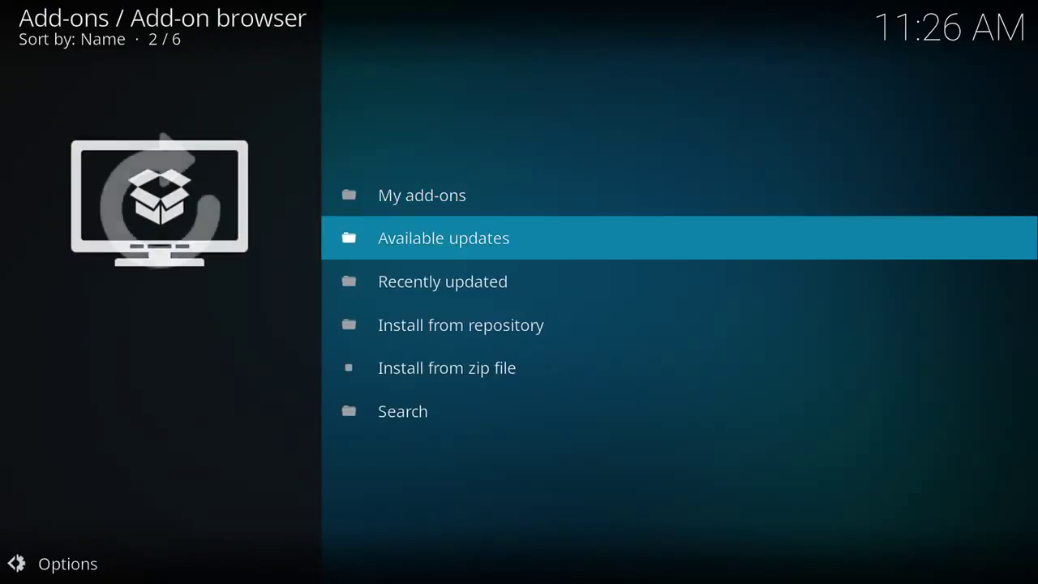
pyautogui.press('Return')
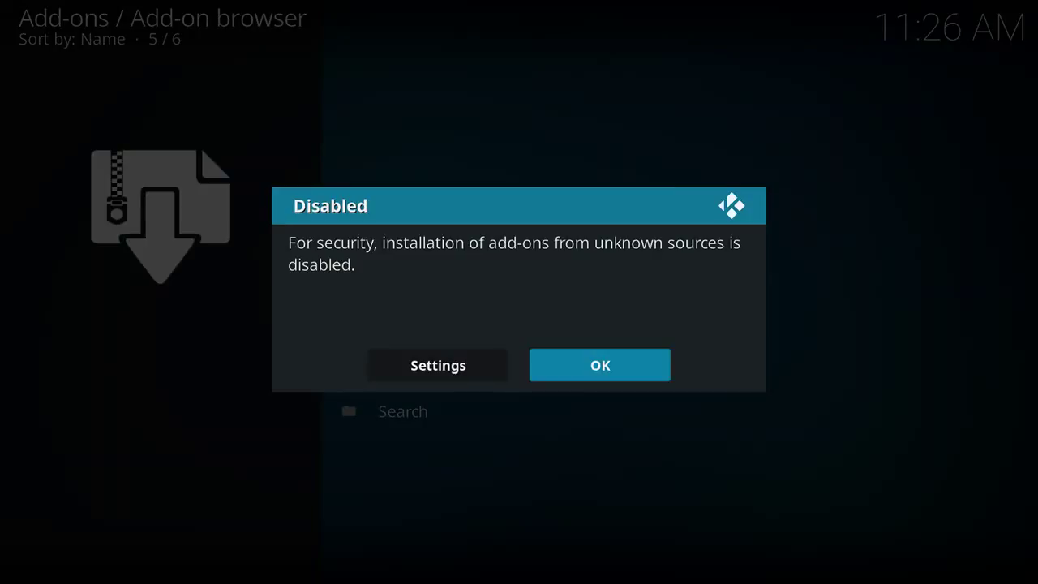
# Step: Switch on Unknown sources in the add-on settings and accept the risk warning
pyautogui.press('Left')
pyautogui.press('Return')
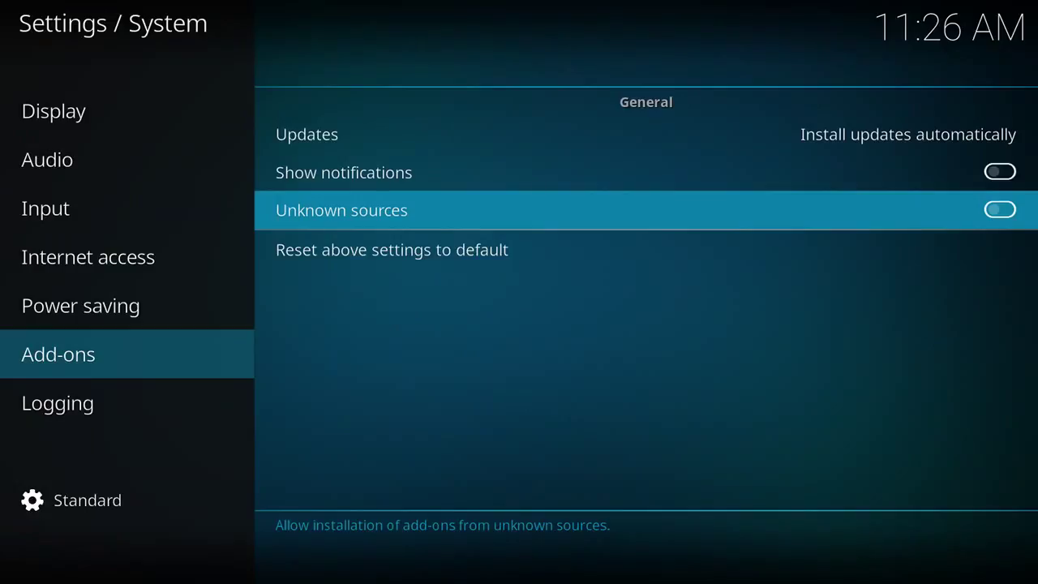
pyautogui.press('Return')
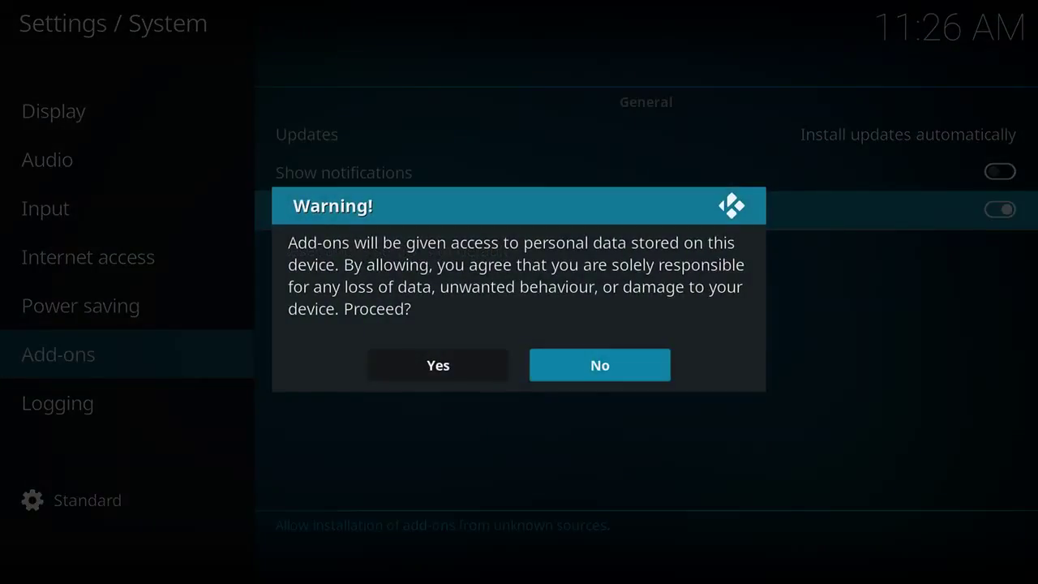
pyautogui.press('Left')
pyautogui.press('Return')
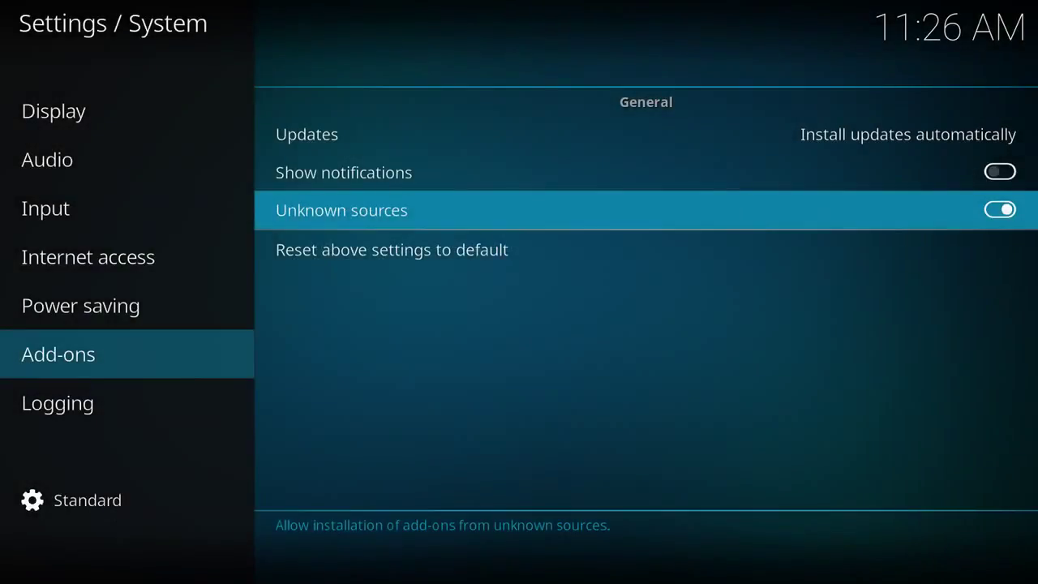
# Step: Install repository.aresproject-0.0.8.zip from the .ares source, then list the installed repositories
pyautogui.press('Escape')
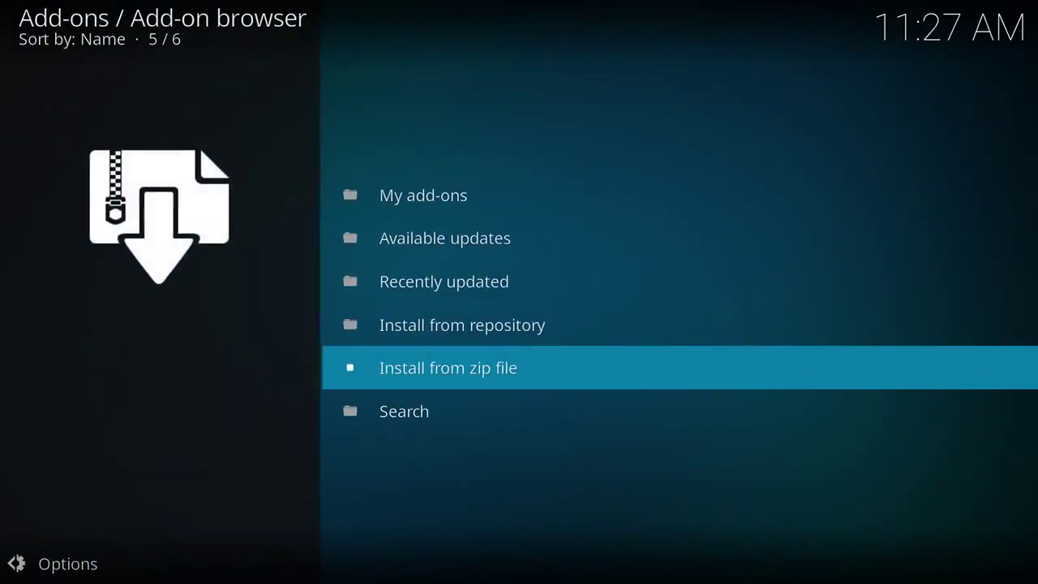
pyautogui.press('Return')
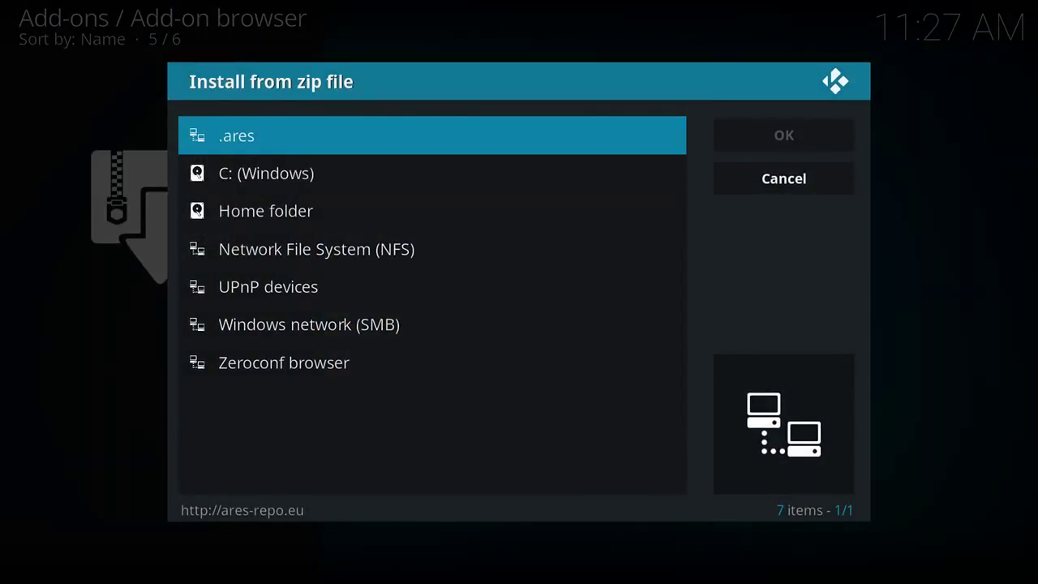
pyautogui.press('Return')
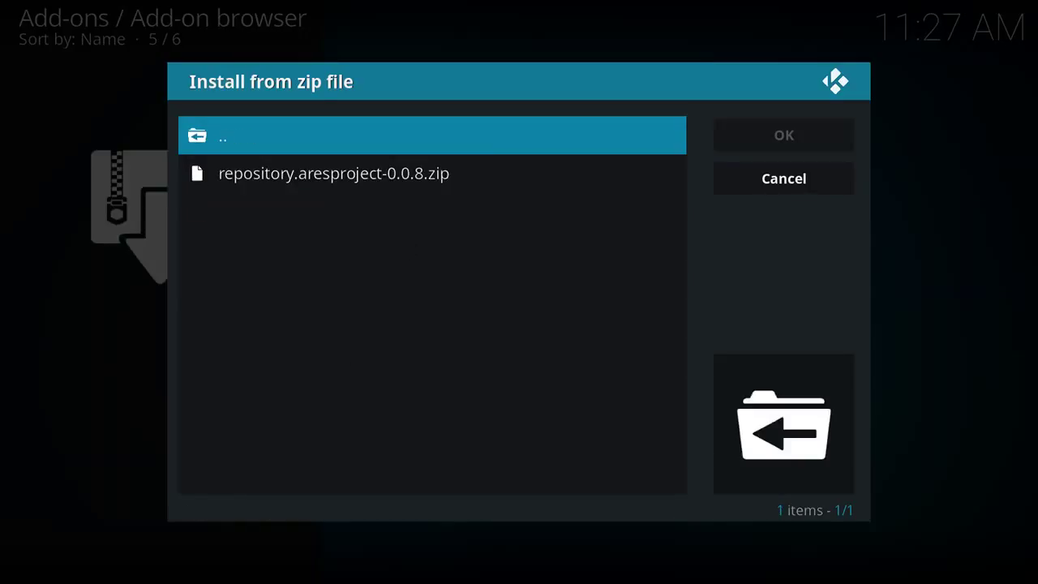
pyautogui.press('Down')
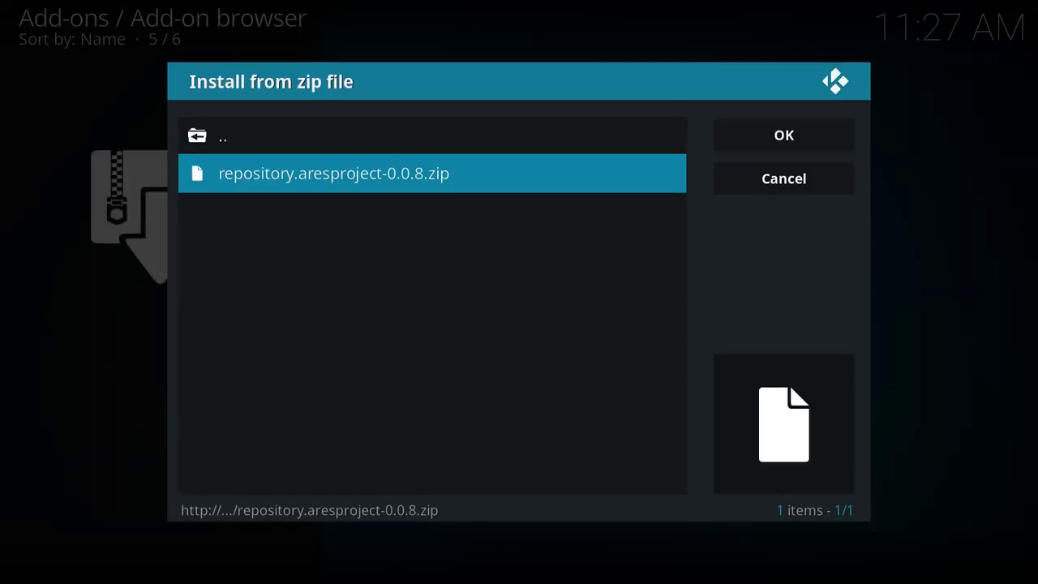
pyautogui.press('Return')
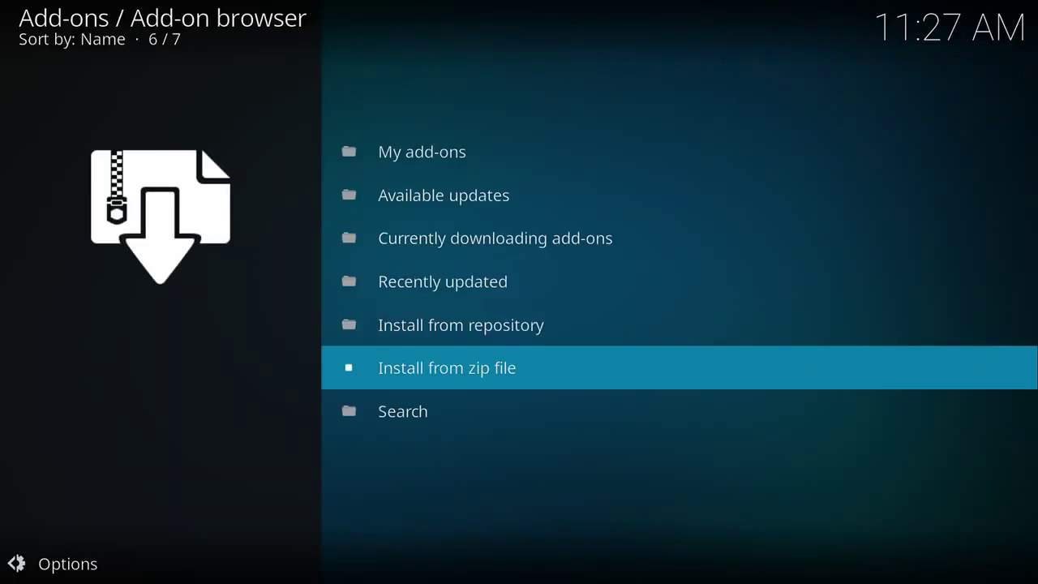
pyautogui.press('Up')
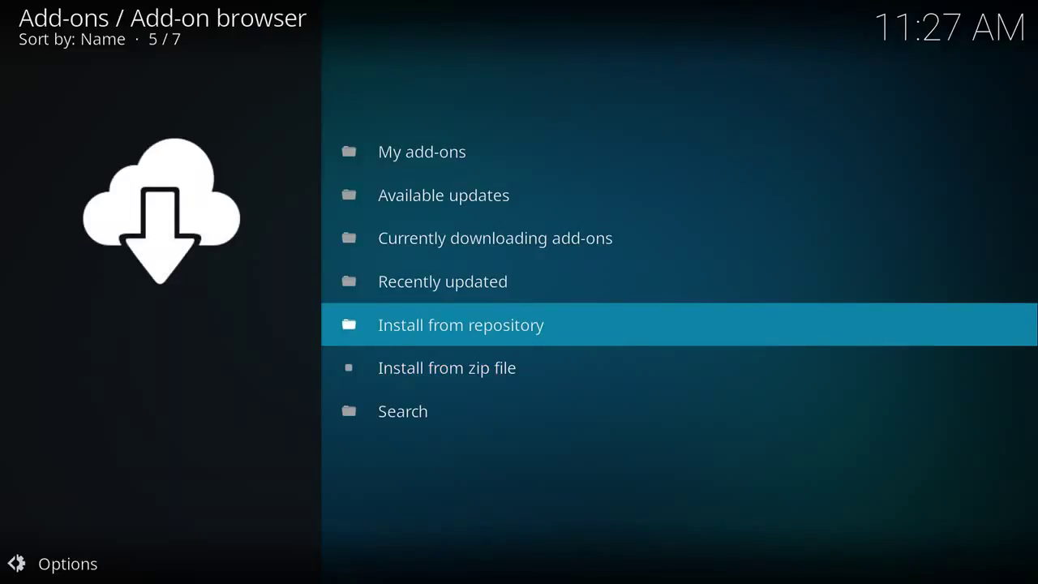
pyautogui.press('Return')
# Step: Install Ares Wizard from the Ares Project repository's Program add-ons
pyautogui.press('Down')
pyautogui.press('Down')
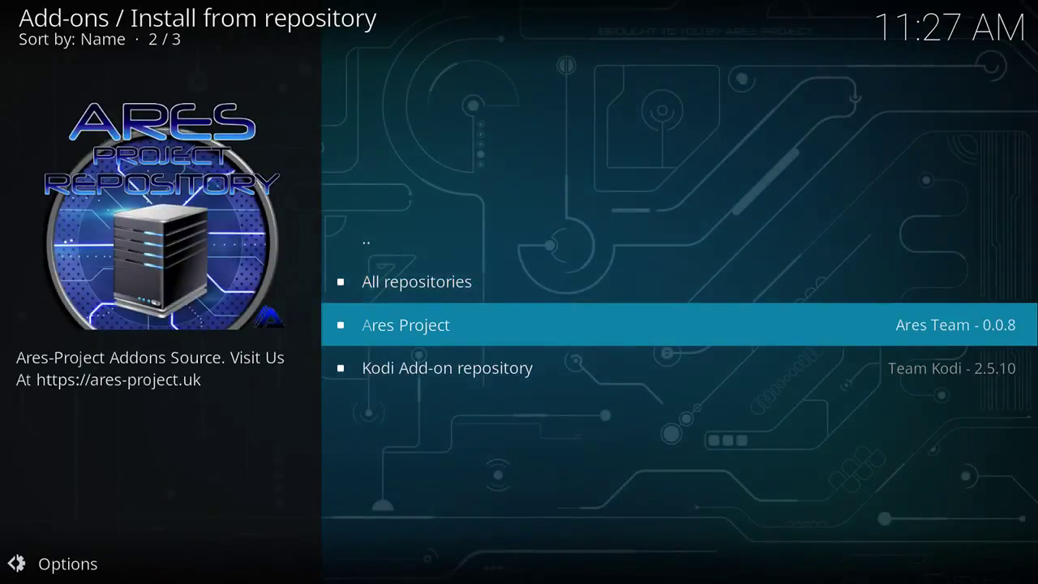
pyautogui.press('Return')
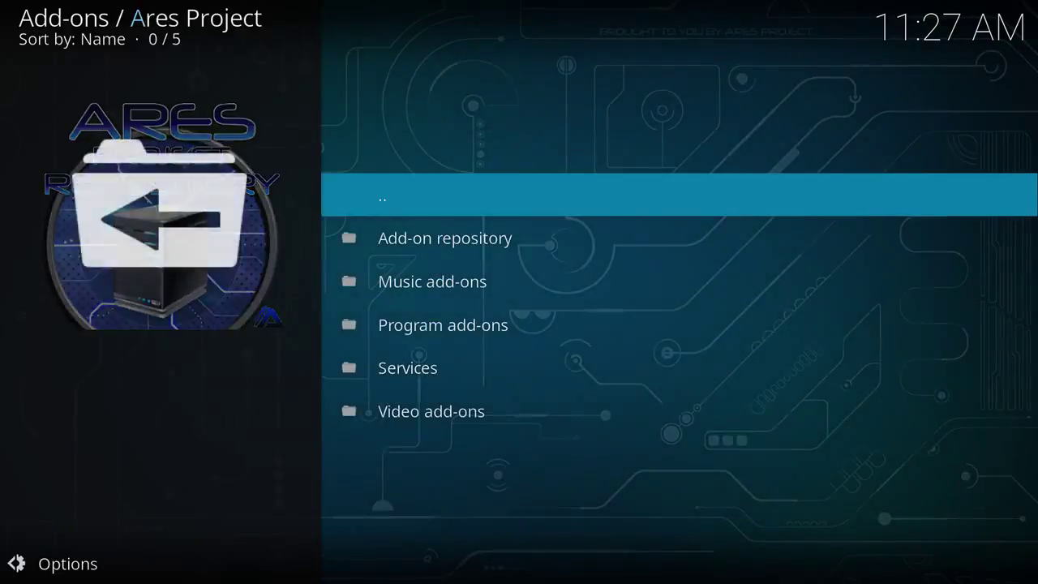
pyautogui.press('Down')
pyautogui.press('Down')
pyautogui.press('Down')
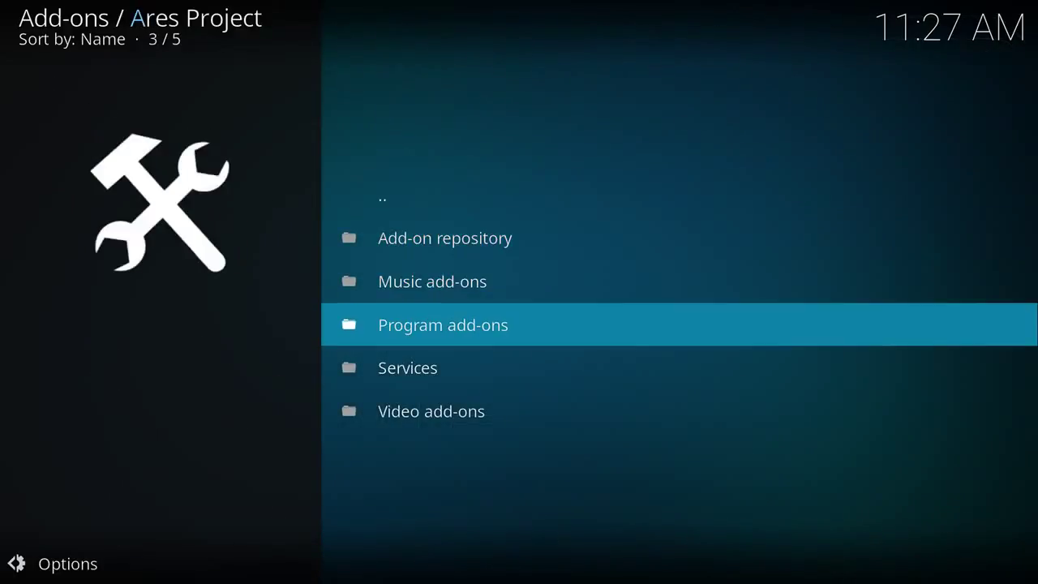
pyautogui.press('Return')
pyautogui.press('Down')
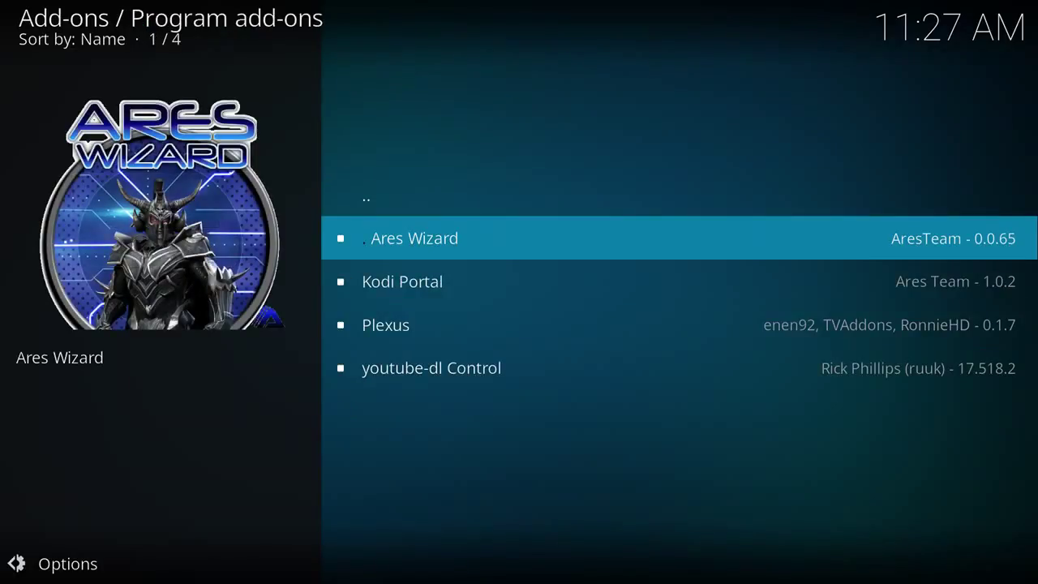
pyautogui.press('Return')
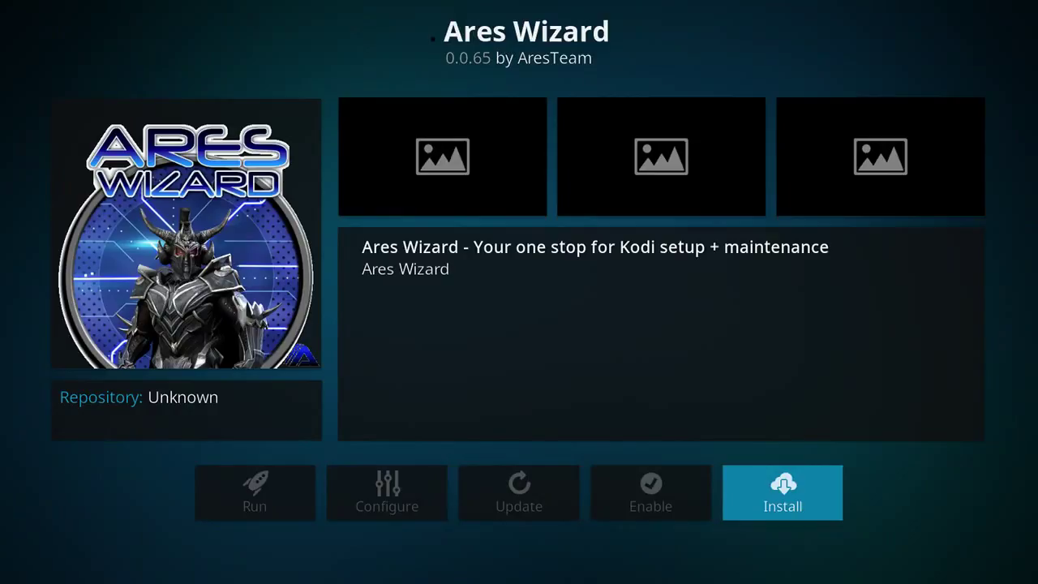
pyautogui.press('Return')
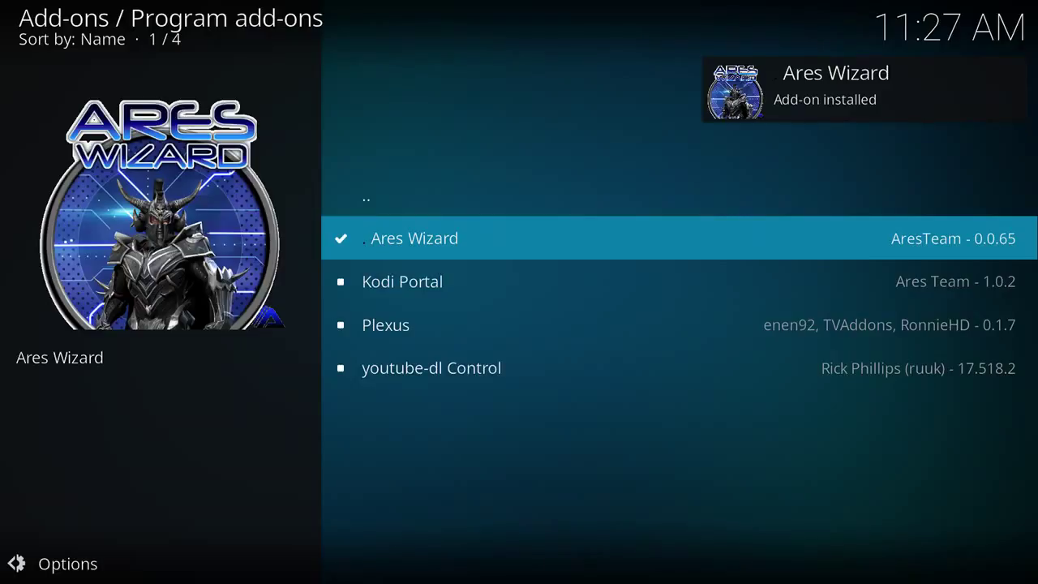
# Step: Launch Ares Wizard 0.0.65 from its info page to reach the welcome screen
pyautogui.press('Return')
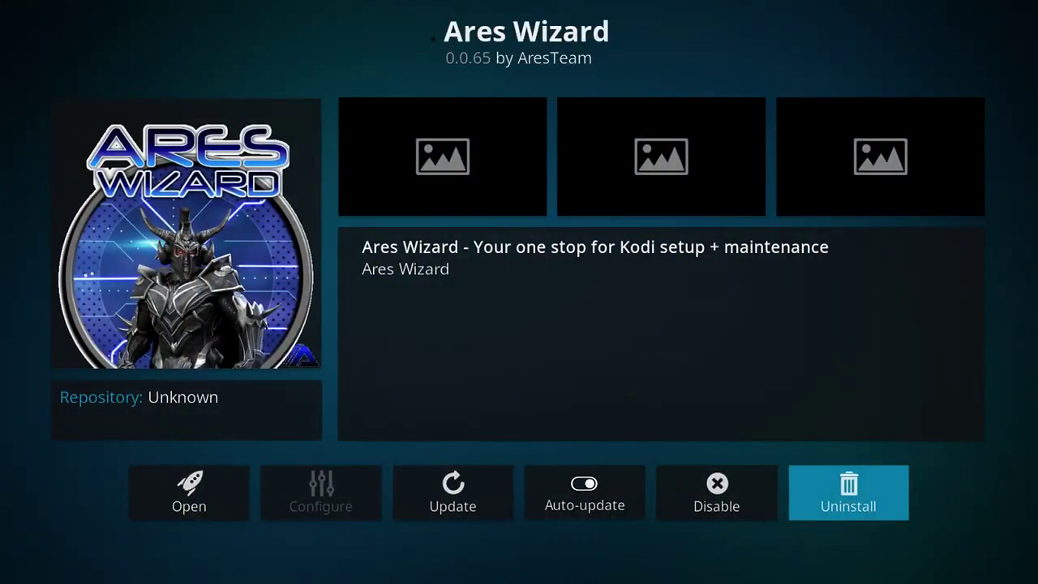
pyautogui.press('Left')
pyautogui.press('Left')
pyautogui.press('Left')
pyautogui.press('Left')
pyautogui.press('Left')
pyautogui.press('Right')
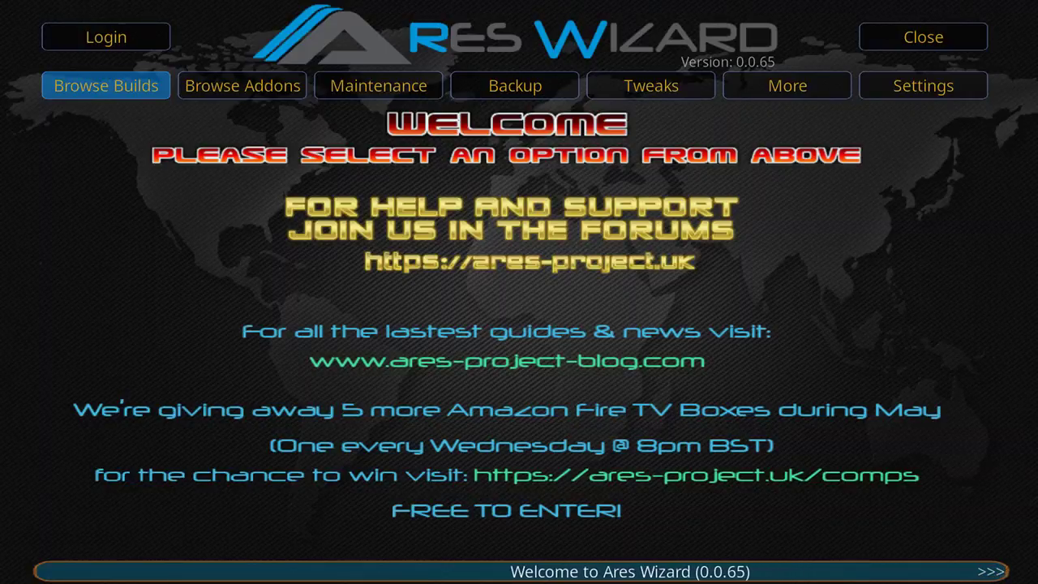
# Step: Pick the Pulse build under Browse Builds to get its PIN prompt, then open the Start menu
pyautogui.press('Return')
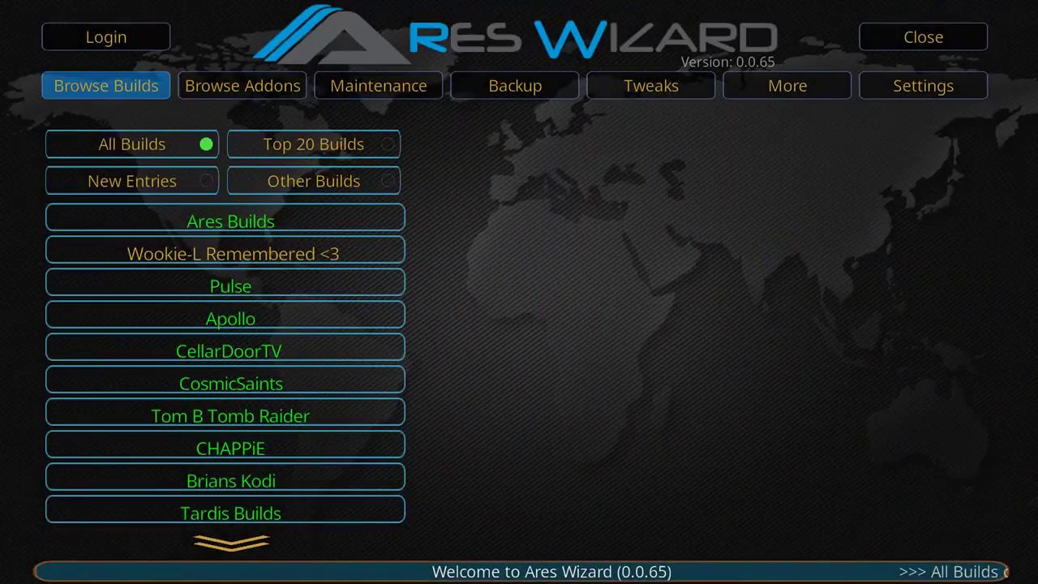
pyautogui.press('Down')
pyautogui.press('Down')
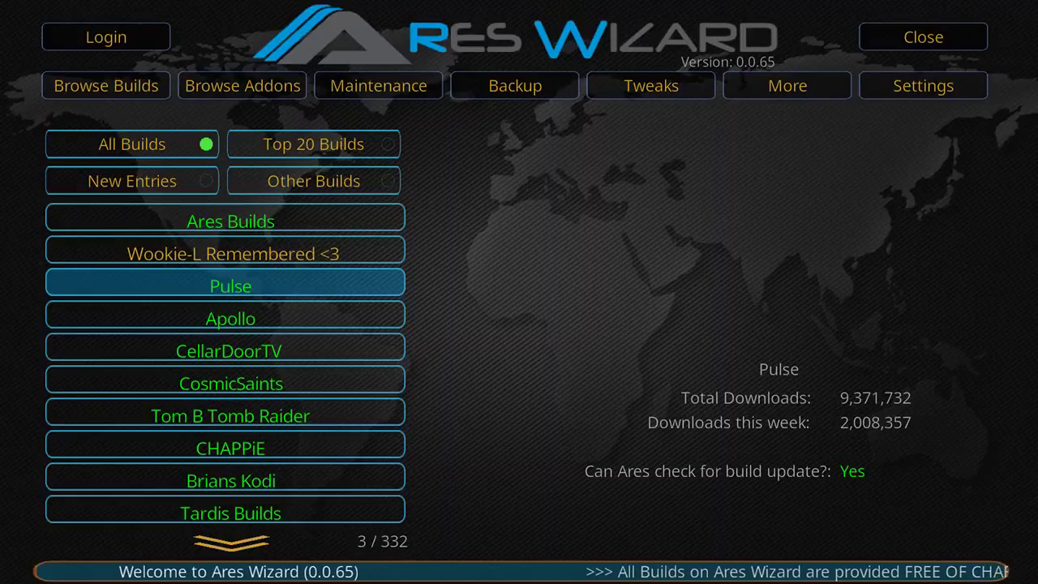
pyautogui.press('Return')
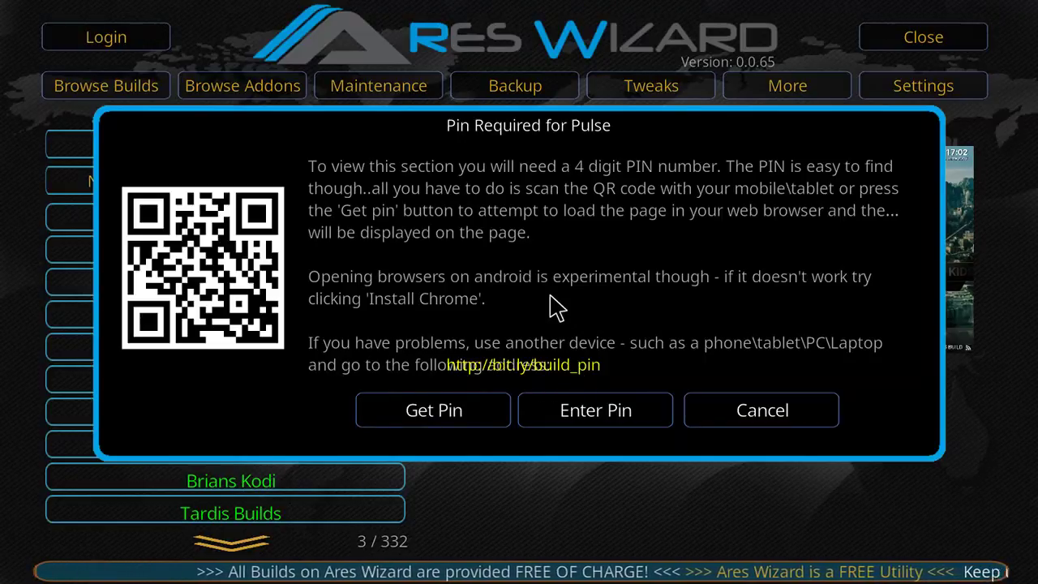
pyautogui.press('super')
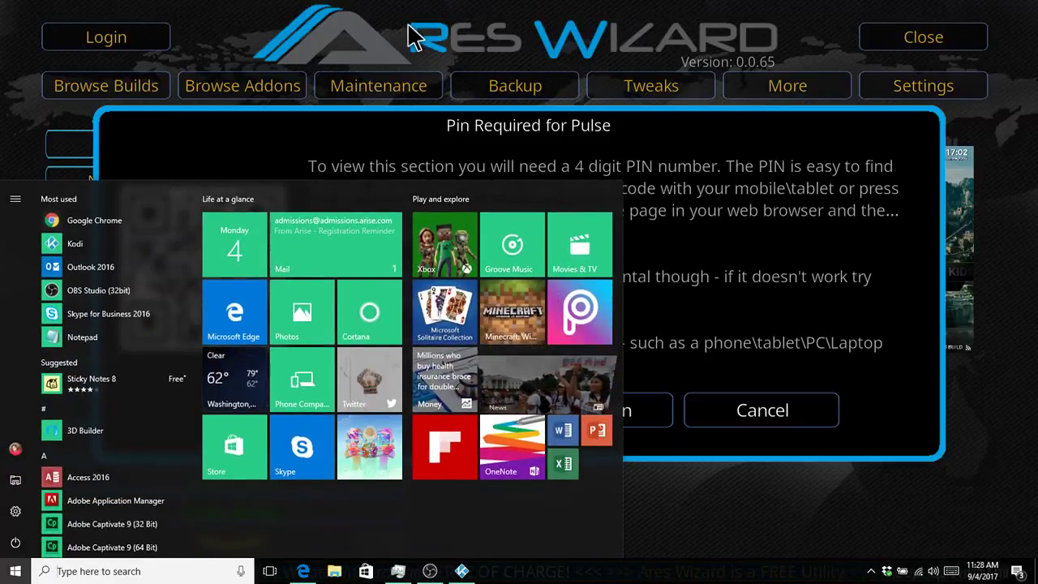
# Step: Load bit.ly/build_pin in Chrome to read the build PIN, then switch back to Kodi
pyautogui.click(93, 215)
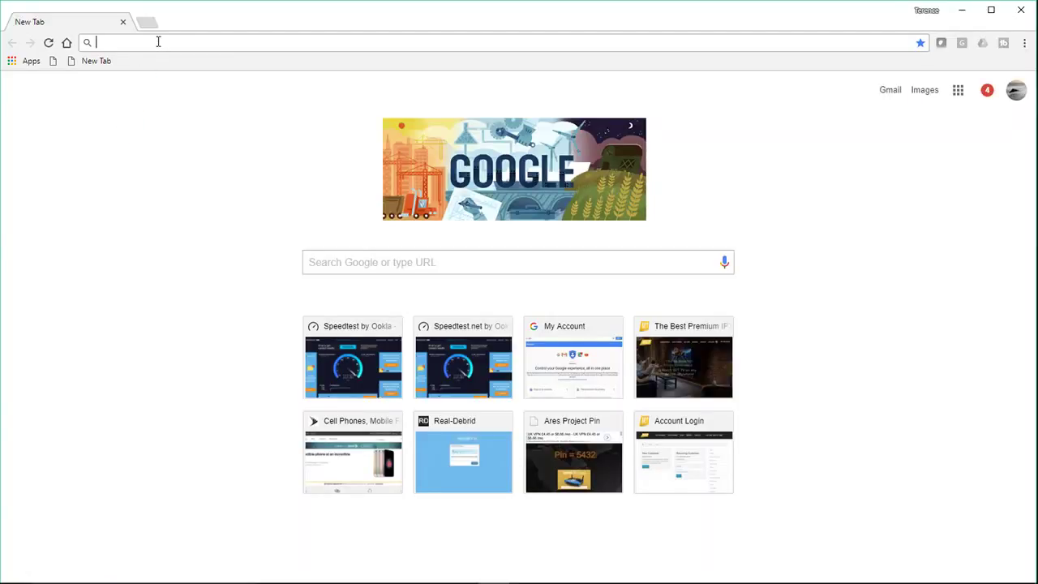
pyautogui.write('bit.ly/buildpin')
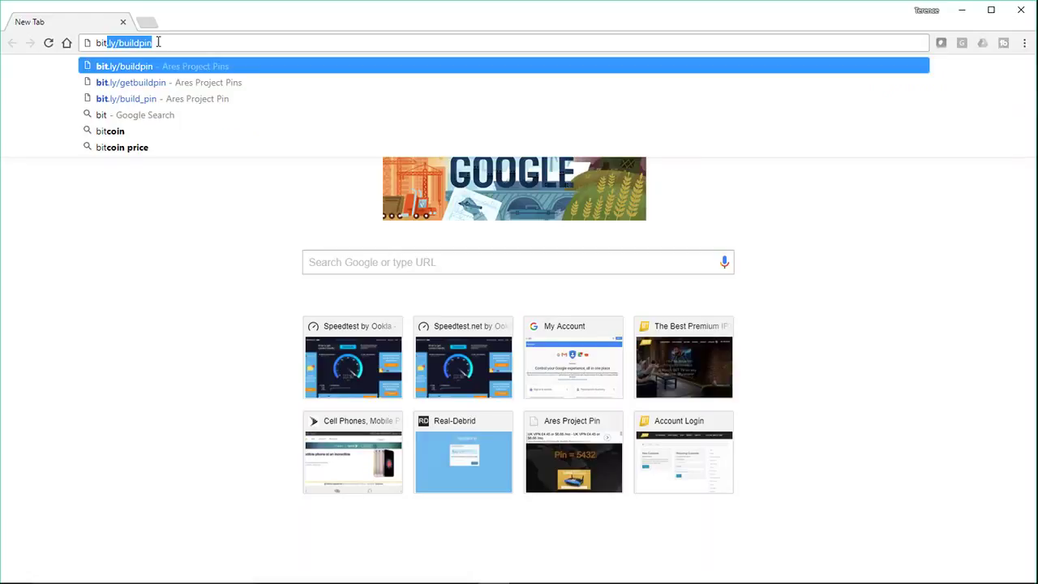
pyautogui.click(152, 99)
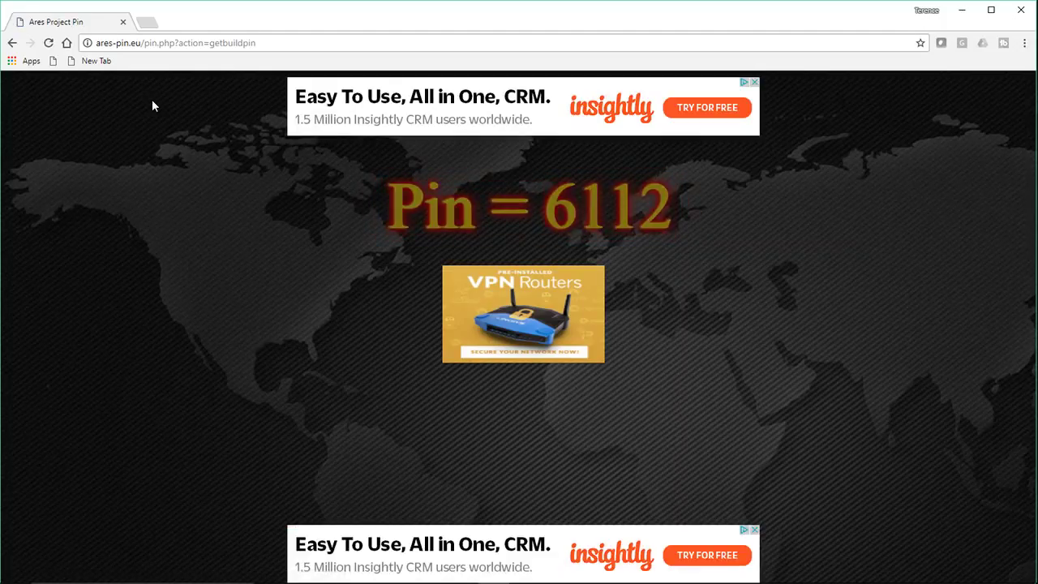
pyautogui.hotkey('alt', 'Tab')
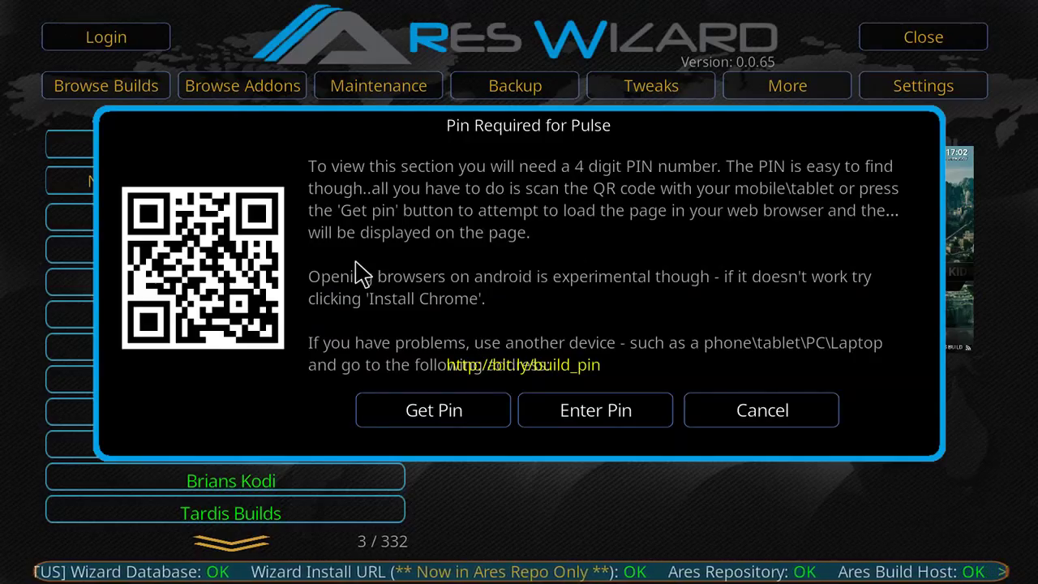
# Step: Enter the four-digit build PIN on the numeric pad to unlock the four Pulse builds
pyautogui.click(551, 408)
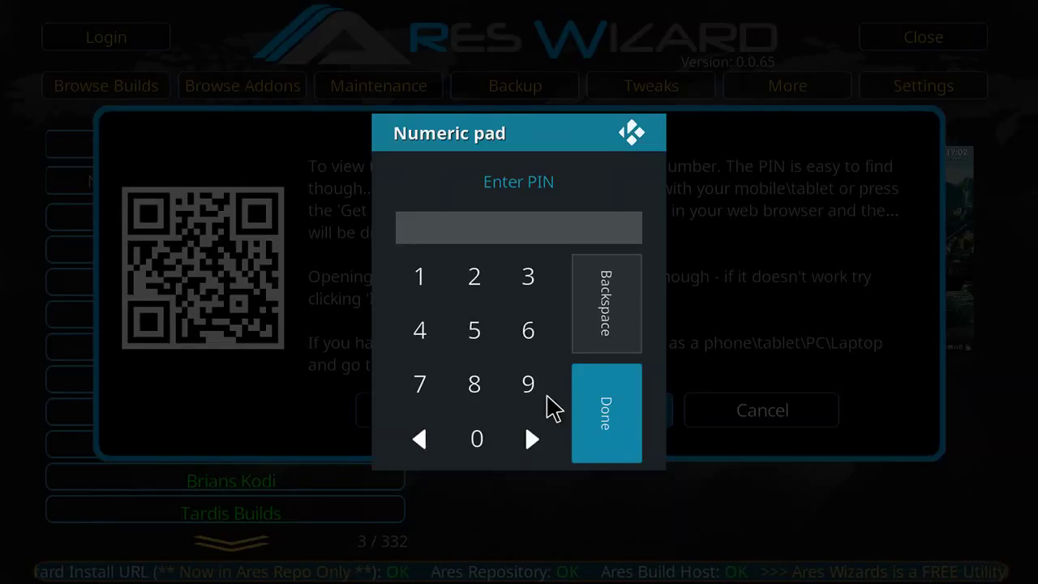
pyautogui.write('6112')
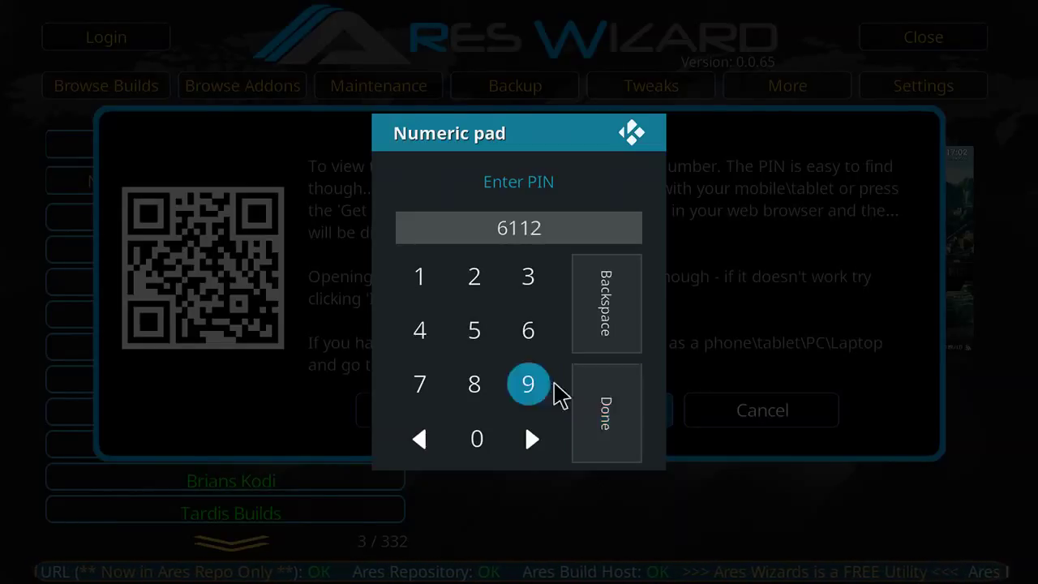
pyautogui.click(606, 411)
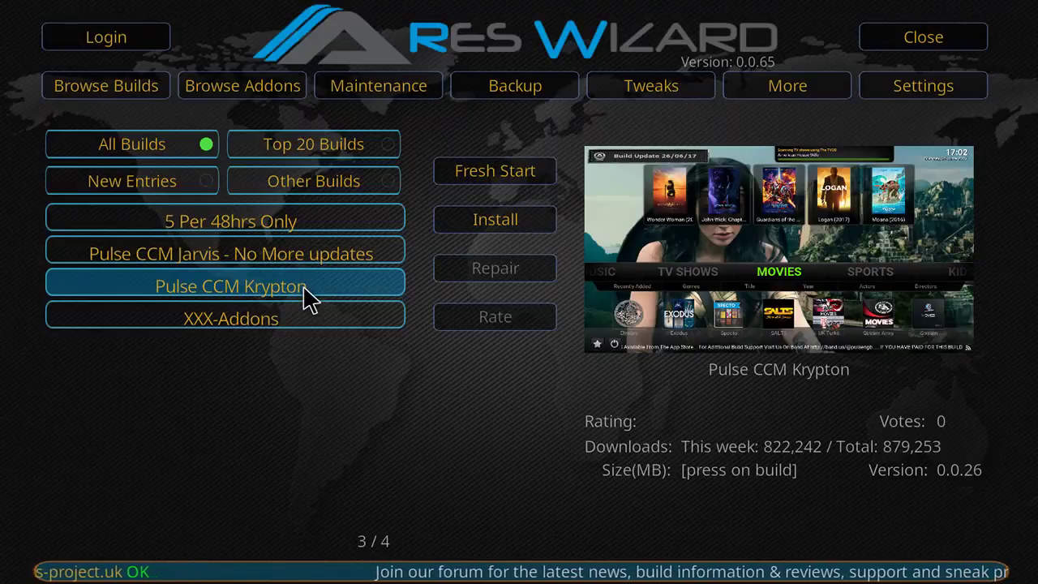
pyautogui.click(495, 218)
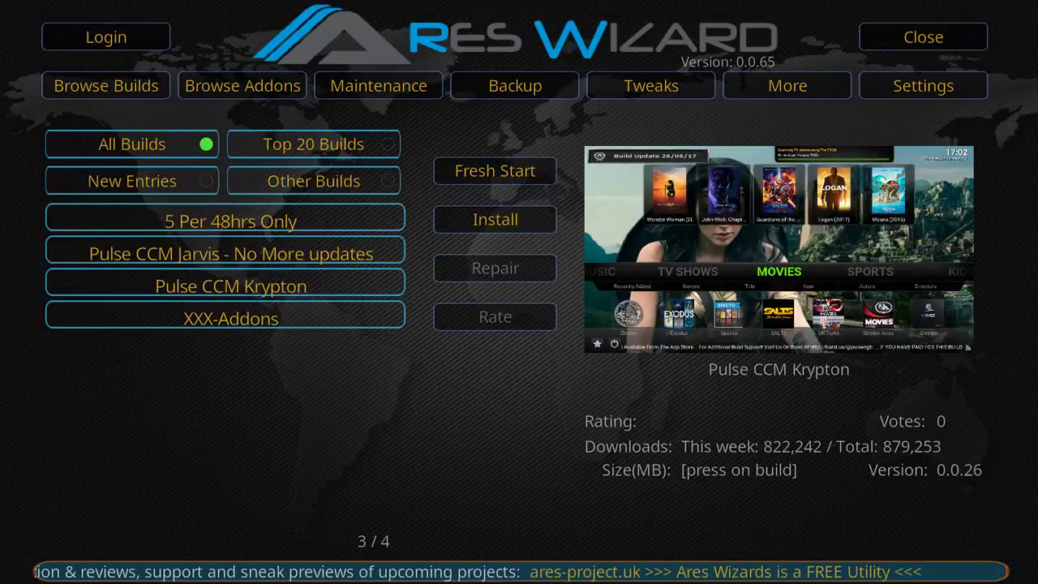
pyautogui.click(470, 235)
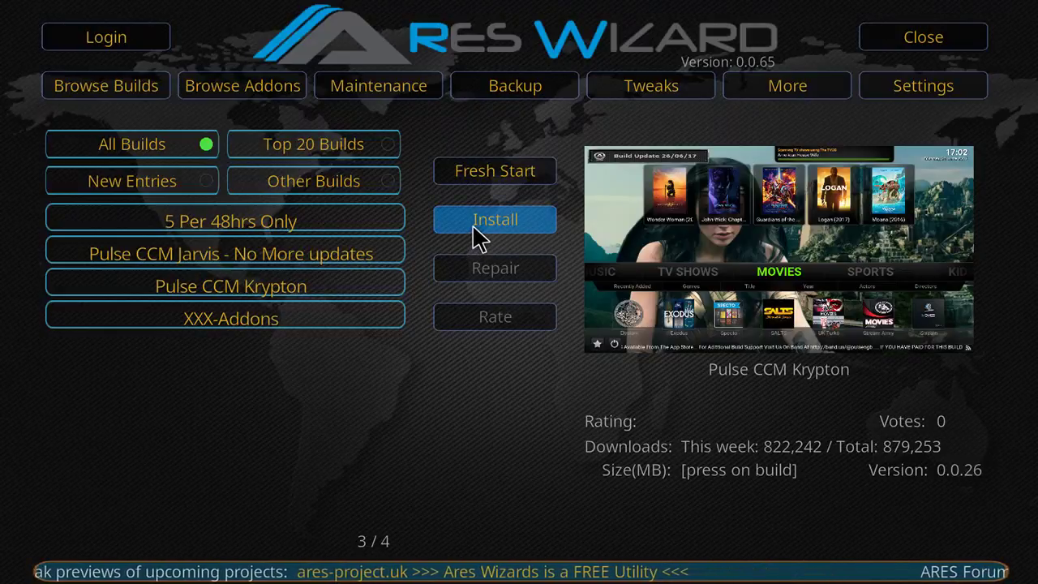
# Step: Install Pulse CCM Krypton with the default keep options, starting its 278.06 MB download
pyautogui.click(472, 224)
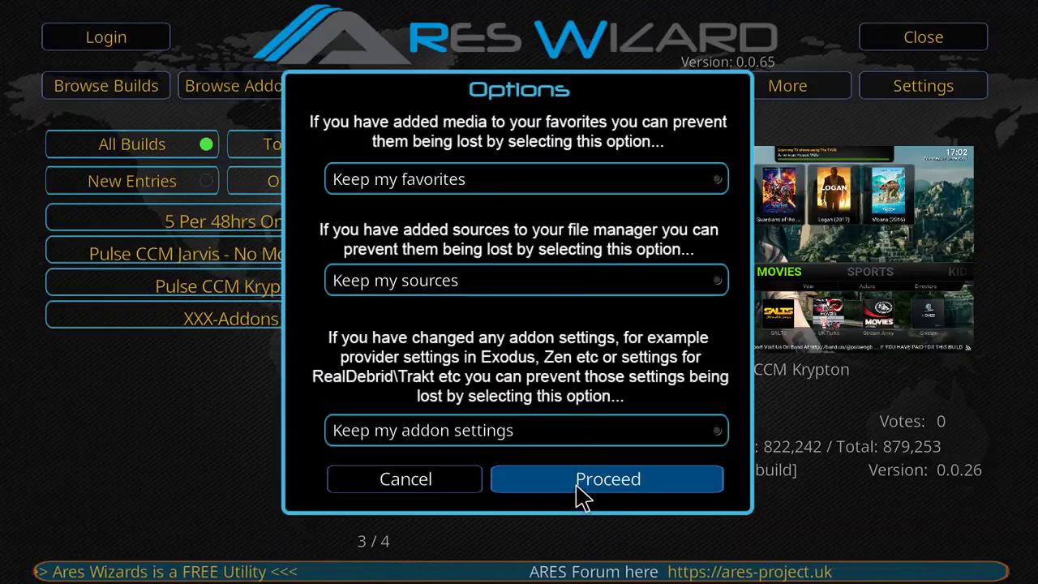
pyautogui.click(577, 480)
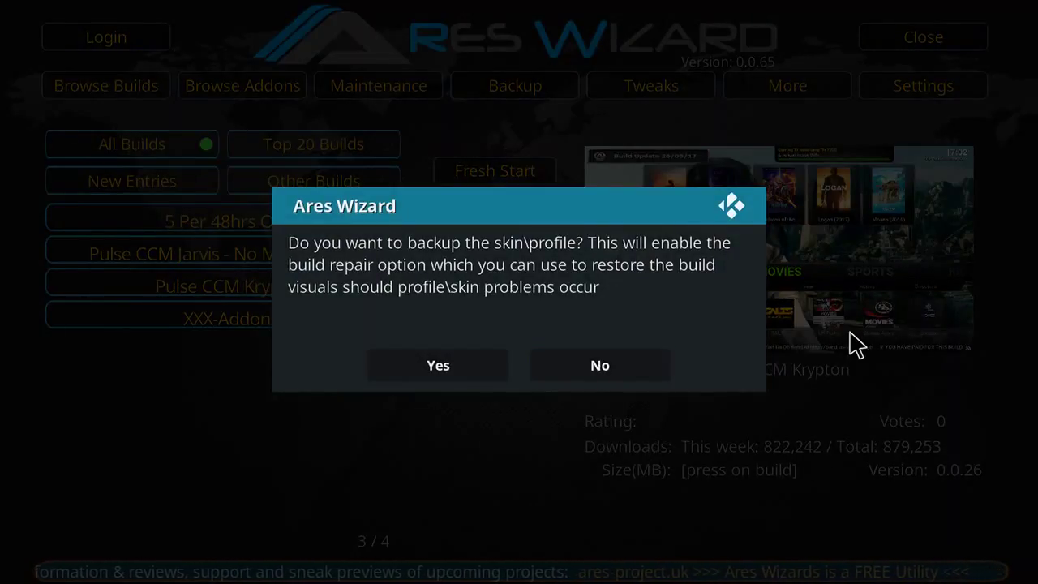
# Step: Answer No to the skin backup and prize competition prompts, then let Ares Wizard close Kodi
pyautogui.click(600, 367)
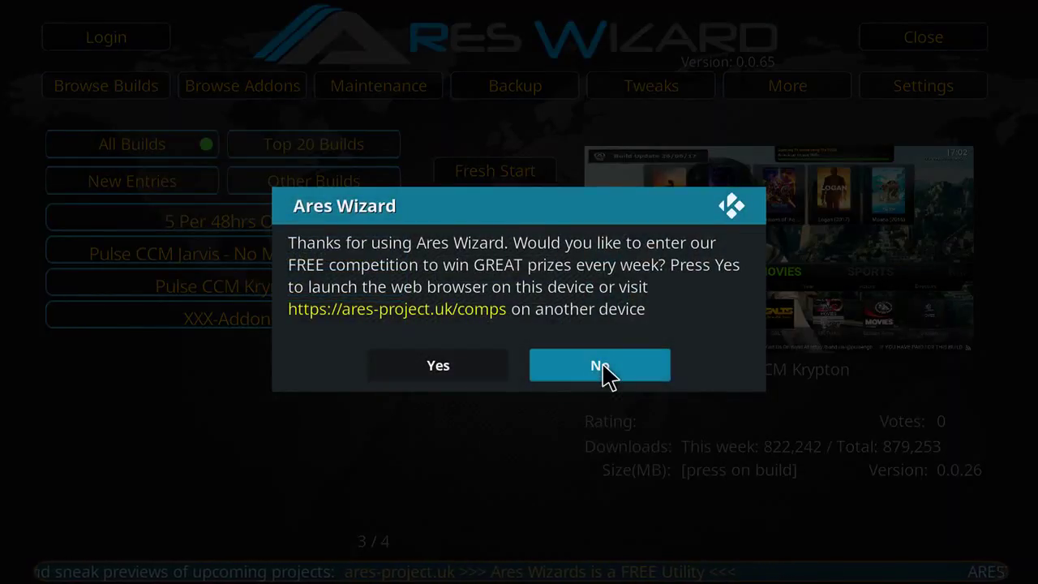
pyautogui.click(601, 365)
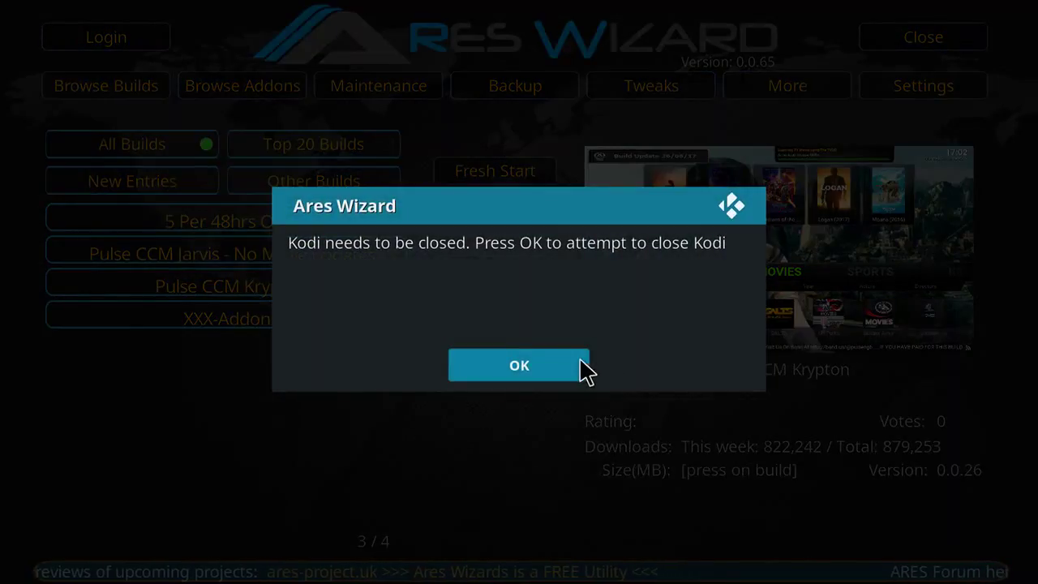
pyautogui.click(563, 371)
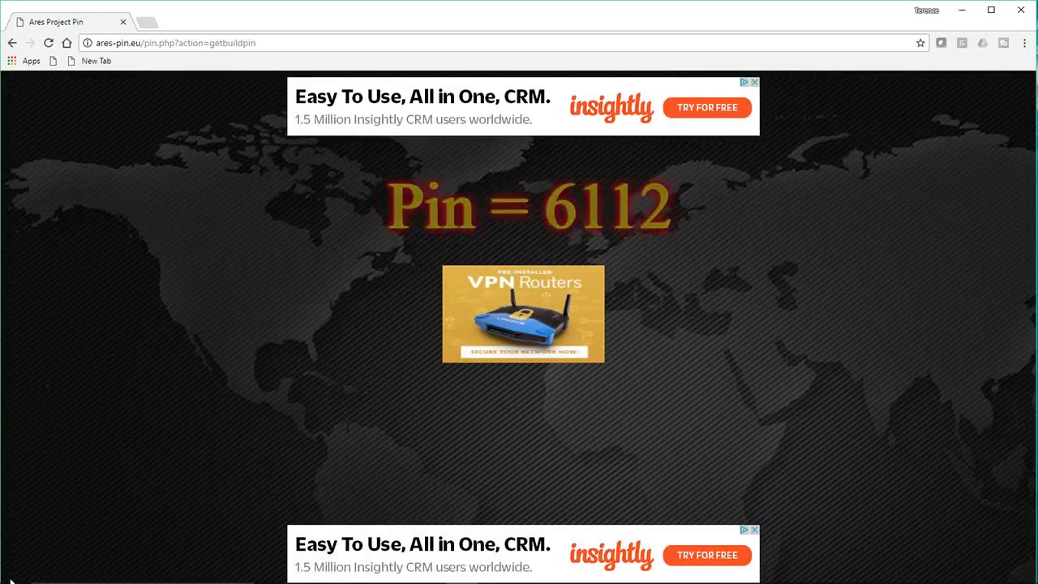
# Step: Search the Start menu for 'ko' and relaunch Kodi from the best-match result
pyautogui.click(9, 572)
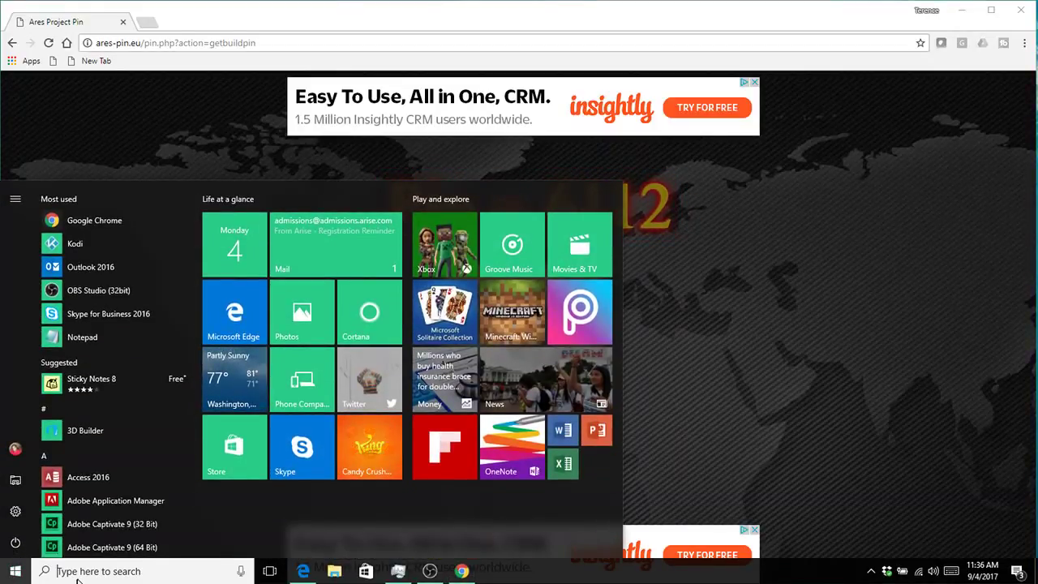
pyautogui.click(81, 571)
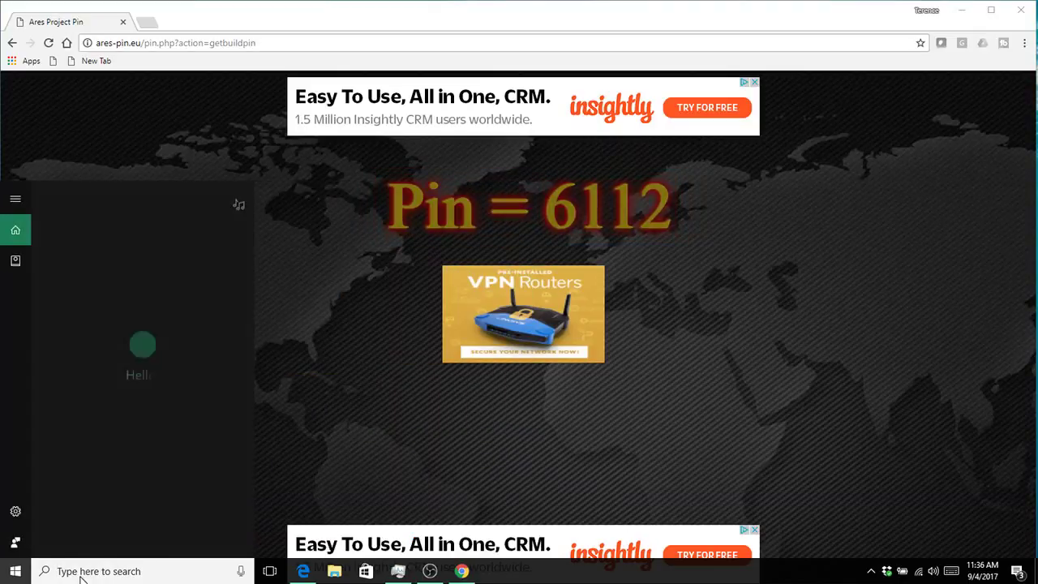
pyautogui.write('ko')
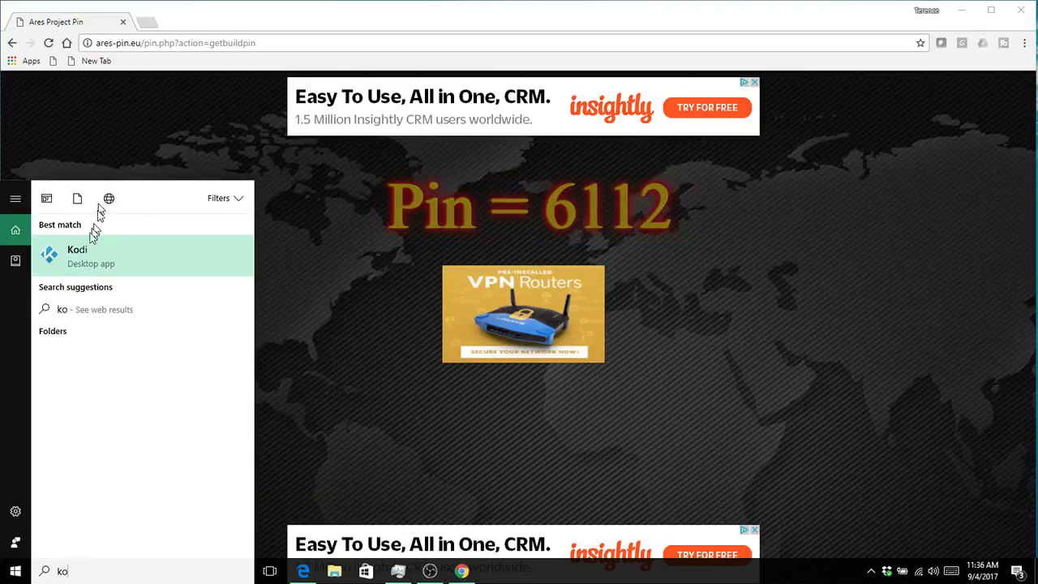
pyautogui.click(81, 258)
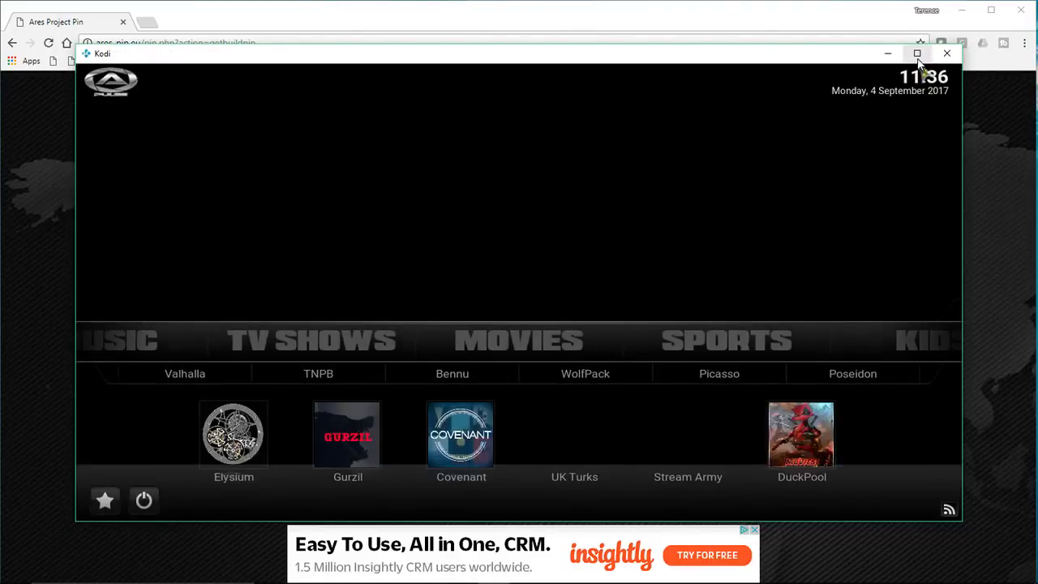
# Step: Maximize the Kodi window so the Pulse build fills the screen
pyautogui.click(917, 54)
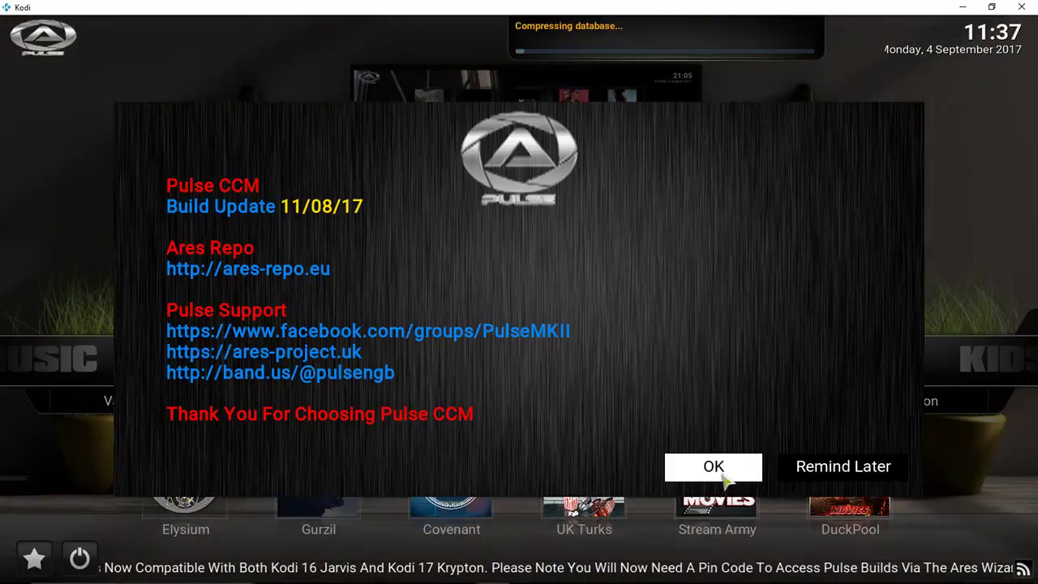
# Step: Dismiss the Pulse CCM Build Update 11/08/17 notice to reveal the Movies row
pyautogui.click(724, 477)
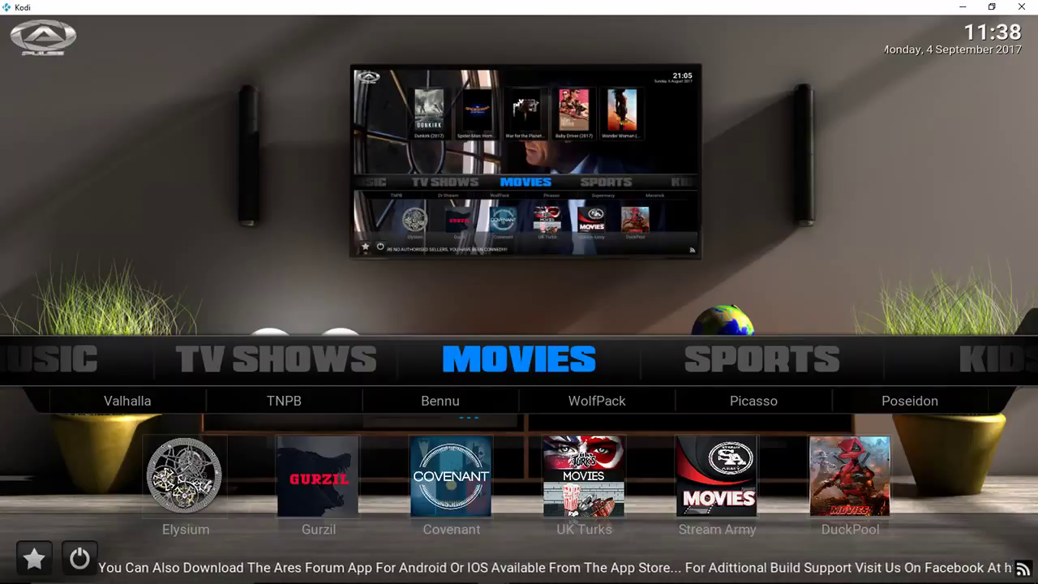
pyautogui.press('Down')
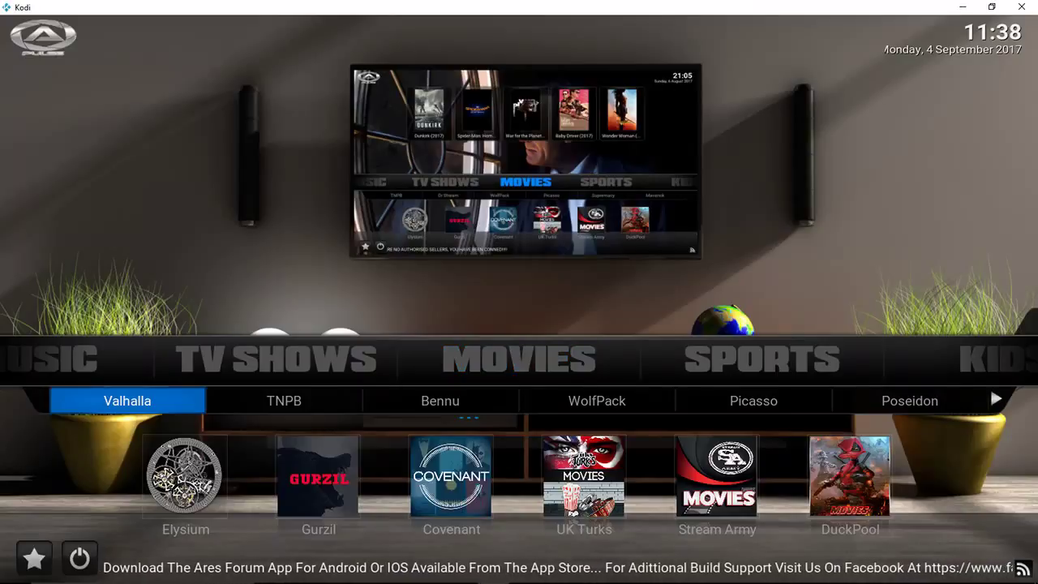
pyautogui.press('Right')
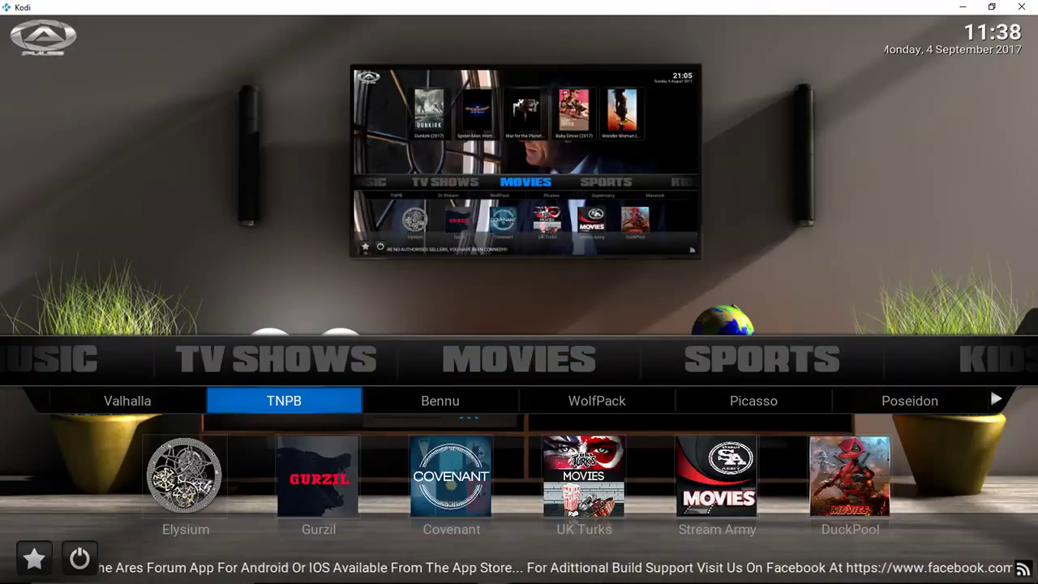
pyautogui.press('Right')
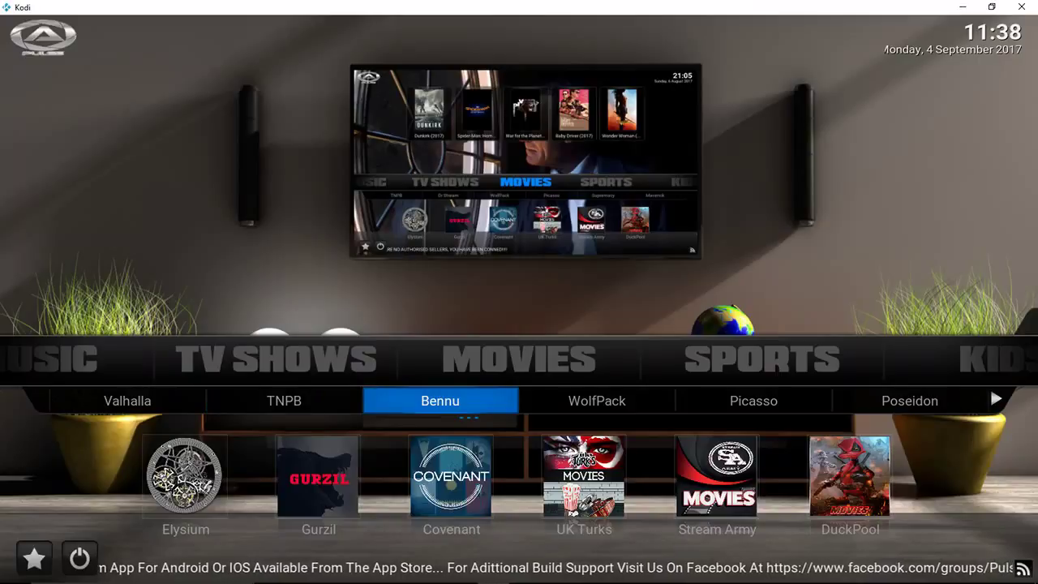
pyautogui.press('Right')
pyautogui.press('Right')
pyautogui.press('Right')
pyautogui.press('Right')
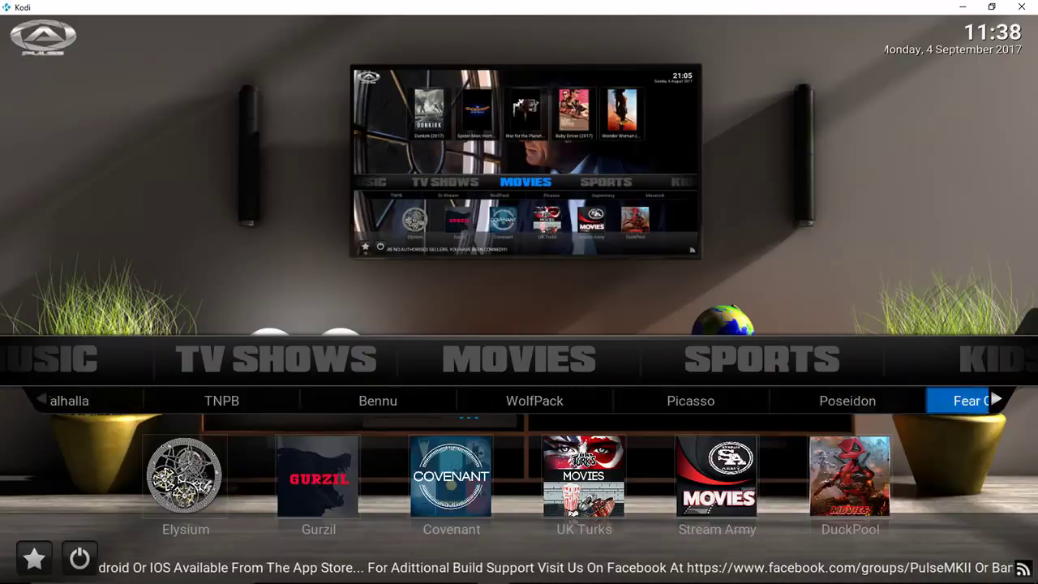
pyautogui.press('Right')
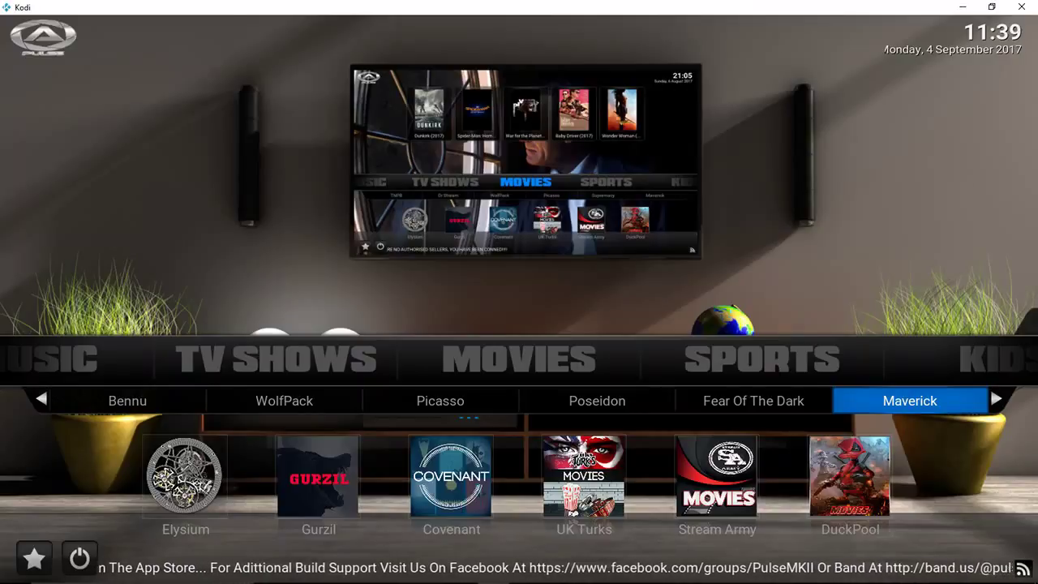
pyautogui.press('Left')
pyautogui.press('Right')
pyautogui.press('Right')
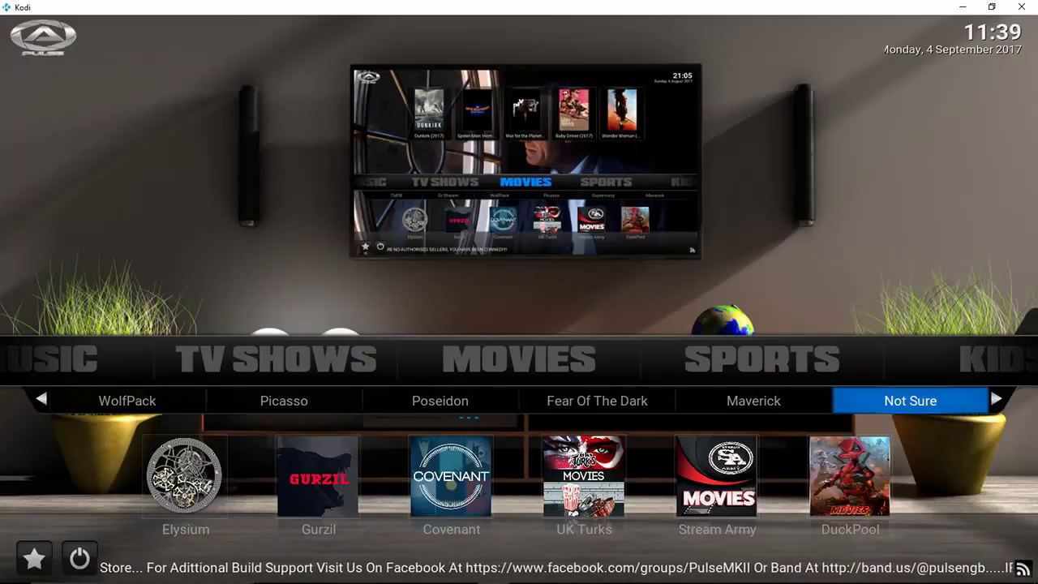
pyautogui.press('Right')
pyautogui.press('Left')
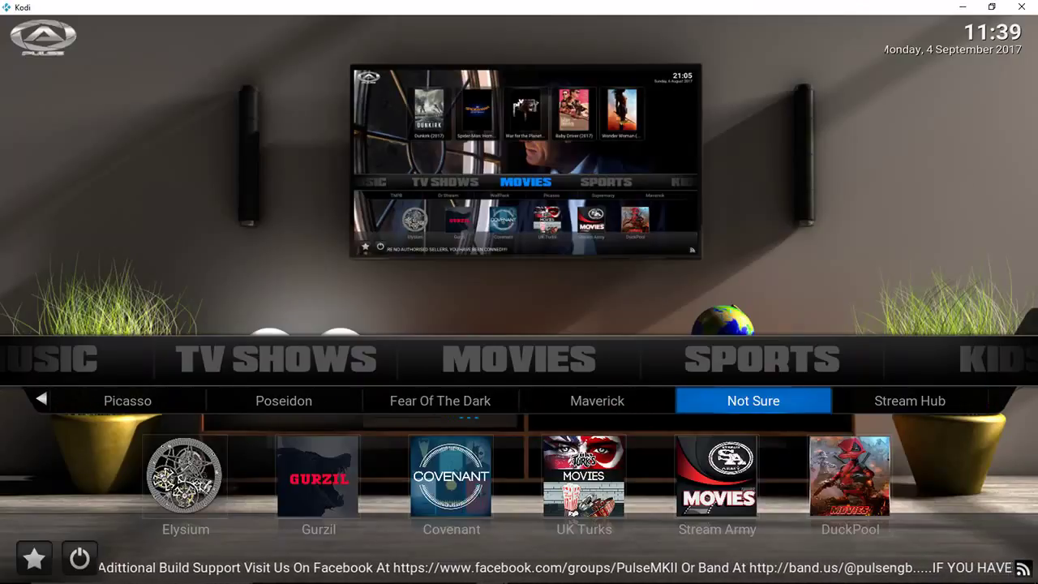
pyautogui.press('Right')
pyautogui.press('Right')
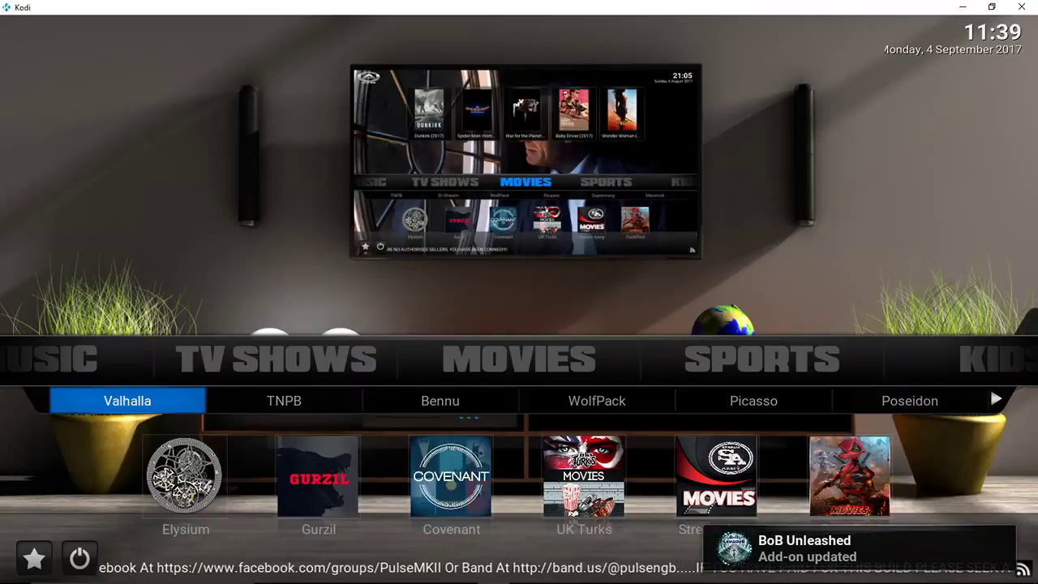
pyautogui.press('Down')
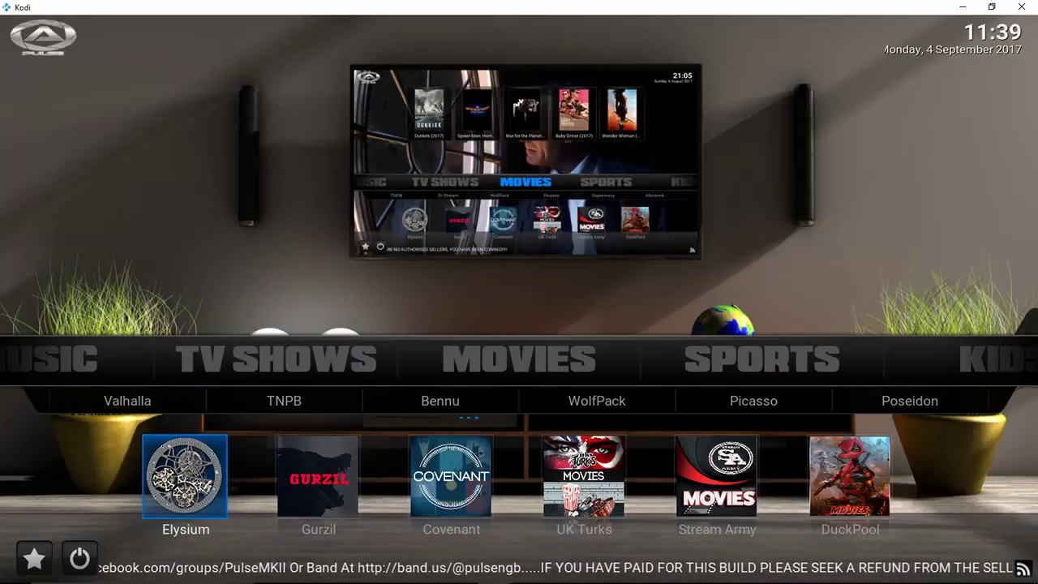
pyautogui.press('Right')
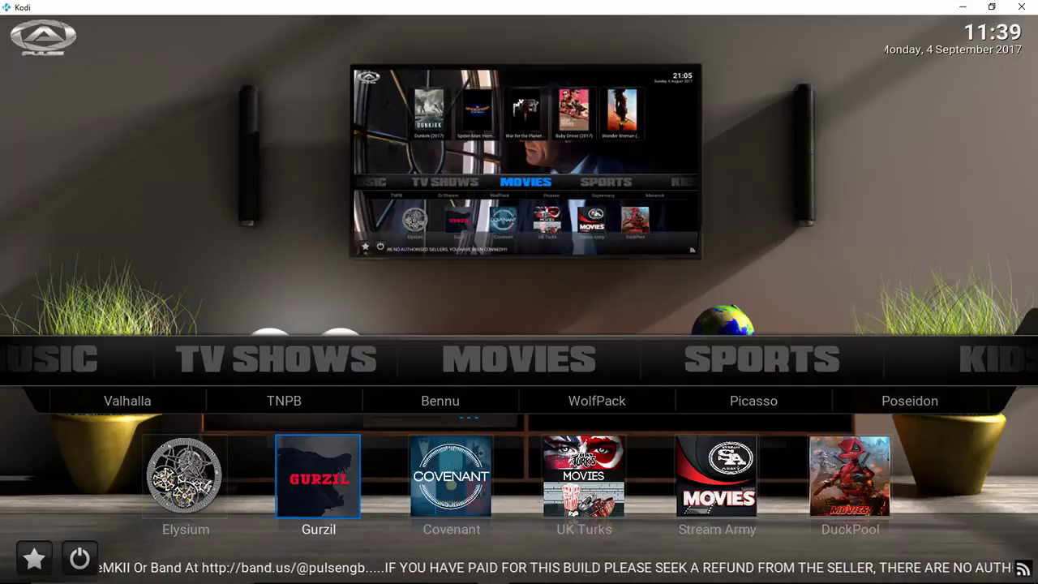
pyautogui.press('Right')
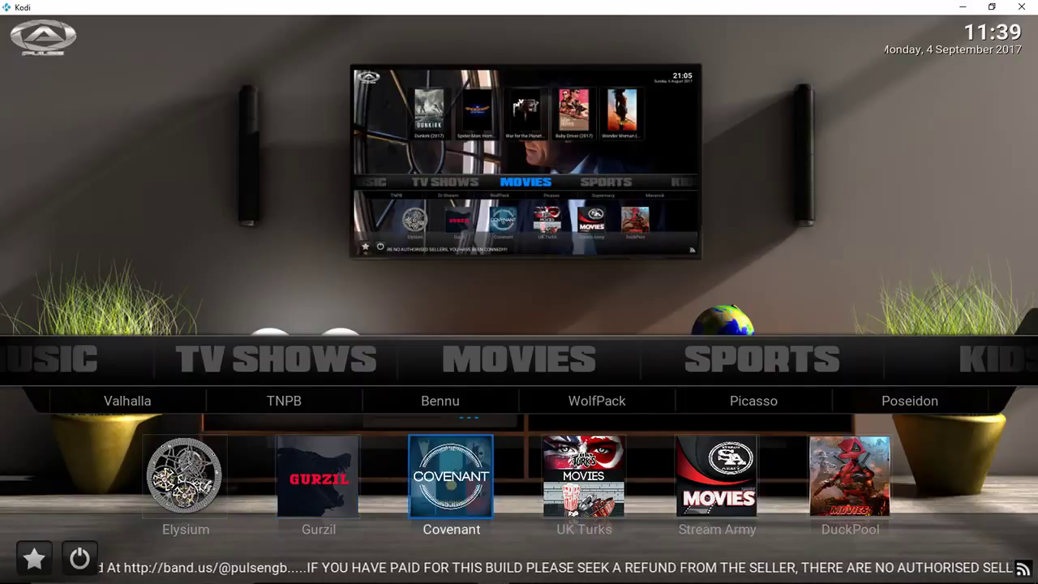
pyautogui.press('Right')
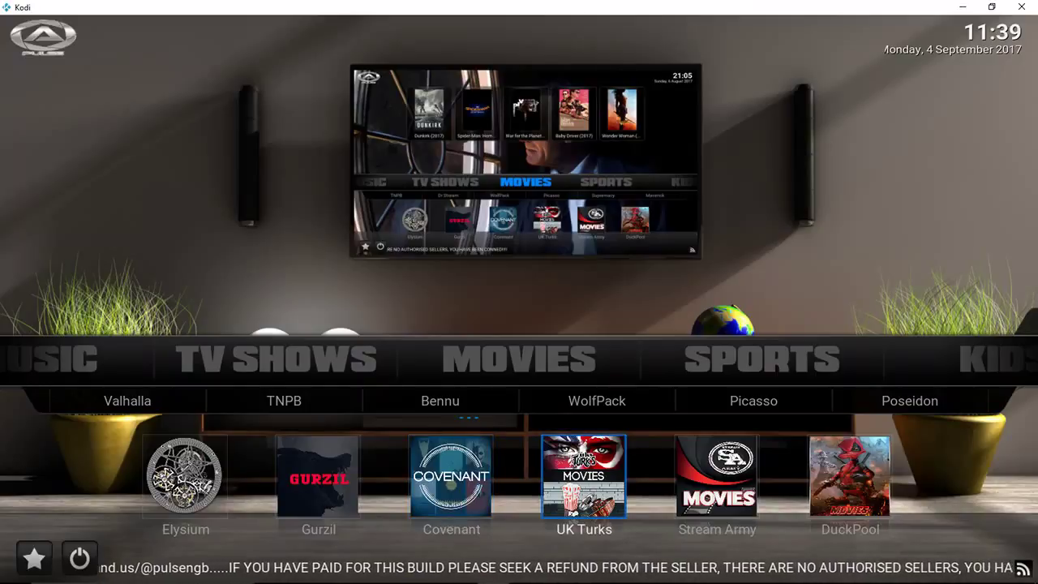
pyautogui.press('Right')
pyautogui.press('Right')
pyautogui.press('Right')
pyautogui.press('Right')
pyautogui.press('Right')
pyautogui.press('Left')
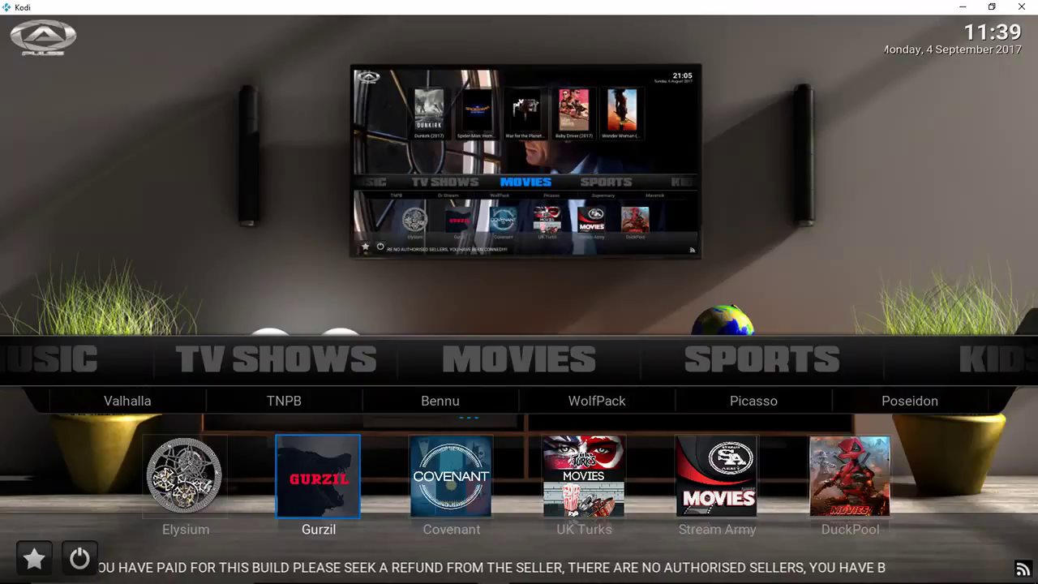
pyautogui.press('Down')
pyautogui.press('Down')
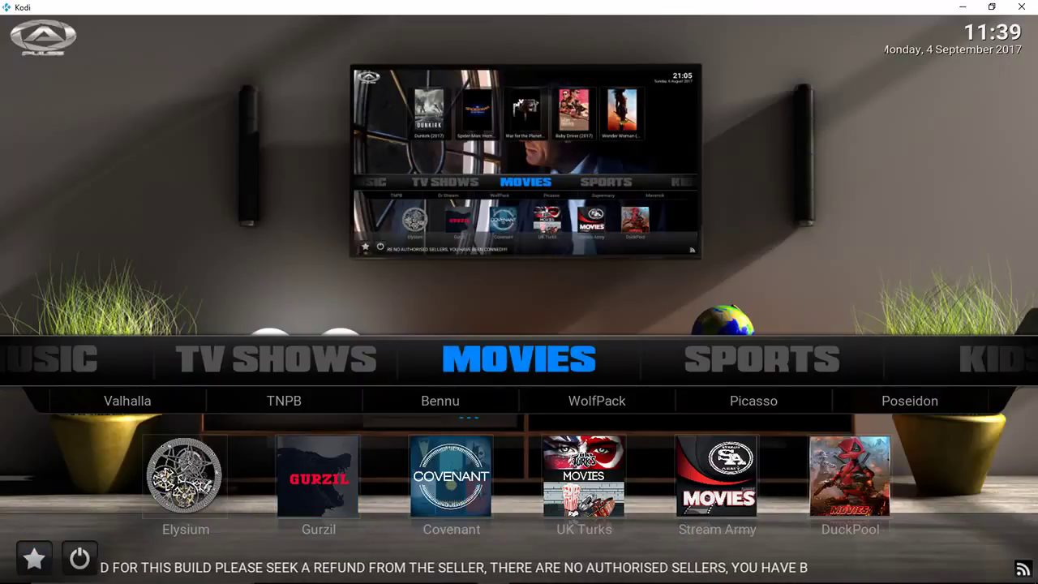
pyautogui.press('Up')
pyautogui.press('Up')
pyautogui.press('Up')
pyautogui.press('Up')
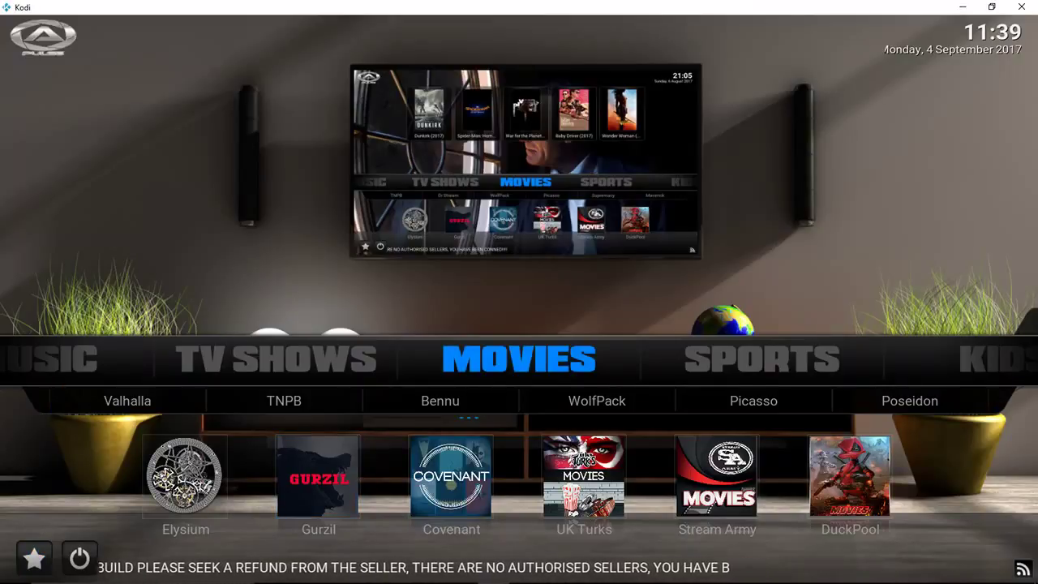
pyautogui.press('Right')
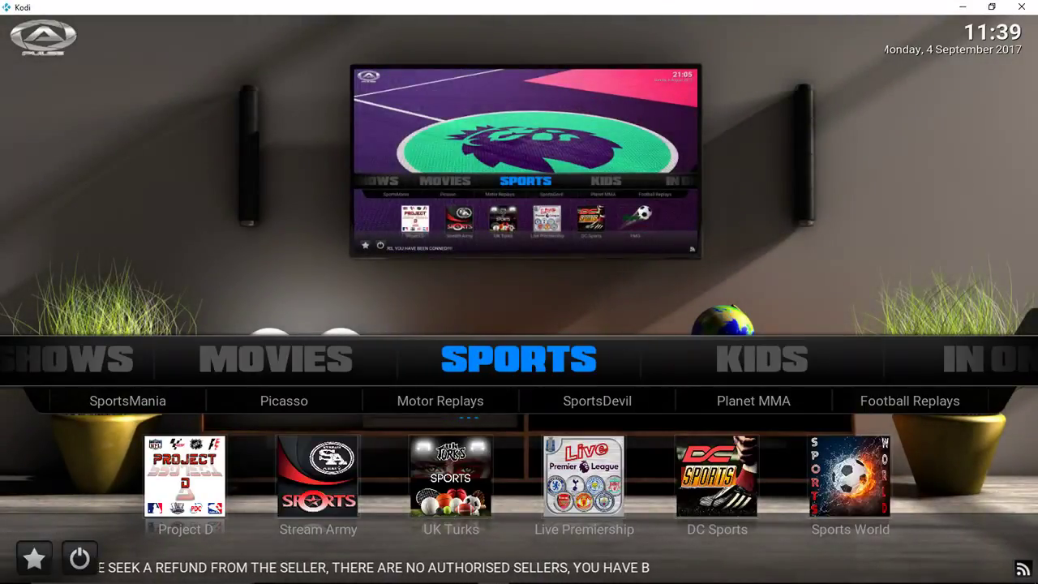
# Step: Browse the Sports submenu and its DC Sports, Project D and Stream Army shortcuts, then switch to Kids
pyautogui.press('Down')
pyautogui.press('Right')
pyautogui.press('Right')
pyautogui.press('Right')
pyautogui.press('Right')
pyautogui.press('Right')
pyautogui.press('Right')
pyautogui.press('Right')
pyautogui.press('Right')
pyautogui.press('Right')
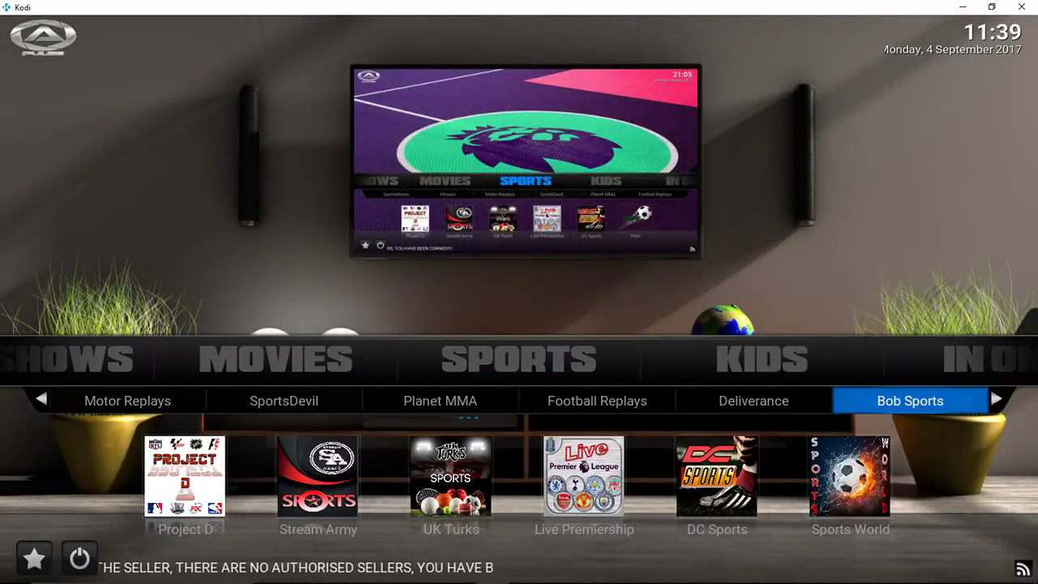
pyautogui.press('Right')
pyautogui.press('Down')
pyautogui.press('Right')
pyautogui.press('Right')
pyautogui.press('Right')
pyautogui.press('Right')
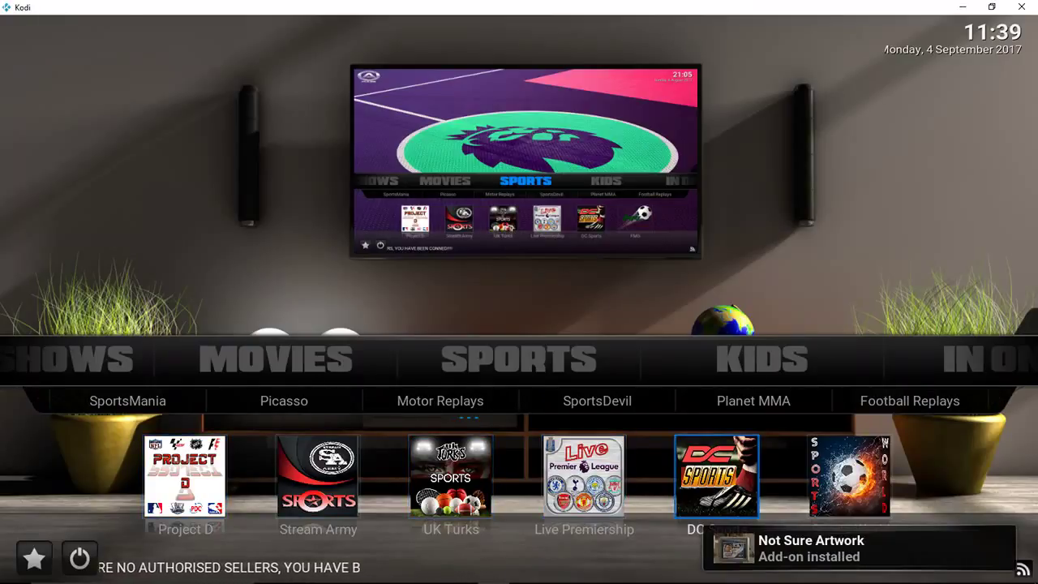
pyautogui.press('Right')
pyautogui.press('Right')
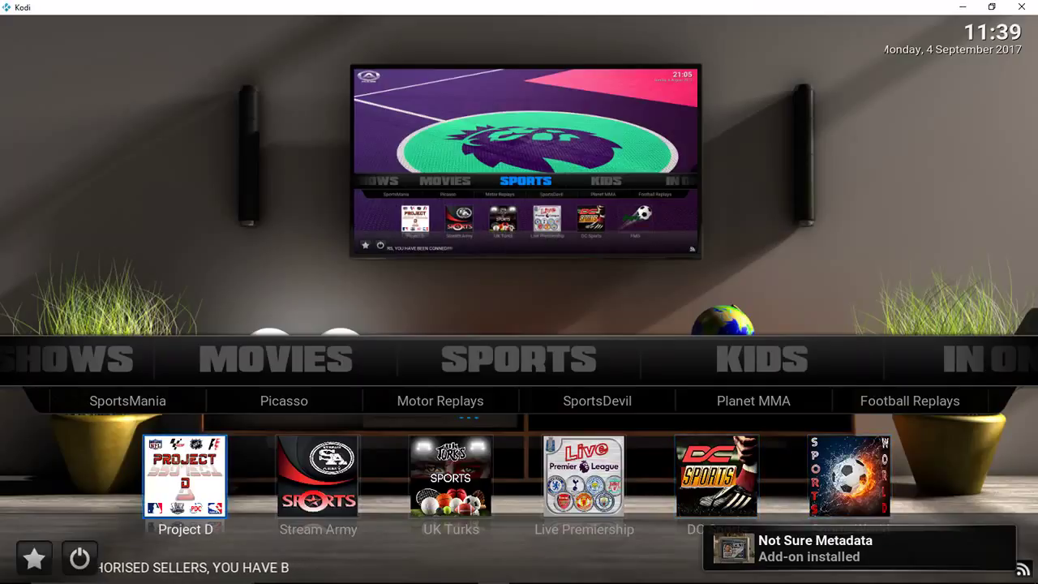
pyautogui.press('Right')
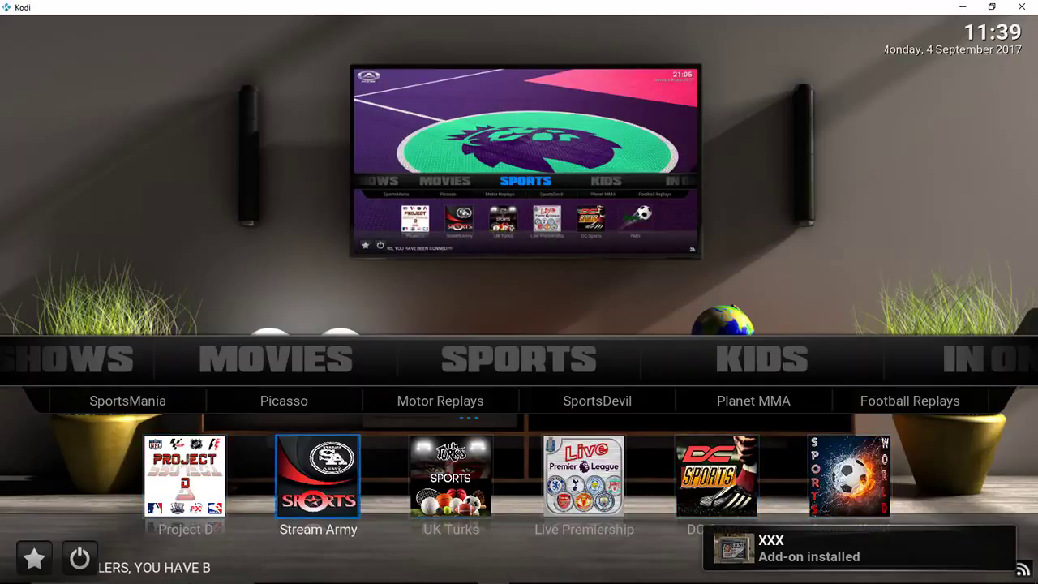
pyautogui.press('Right')
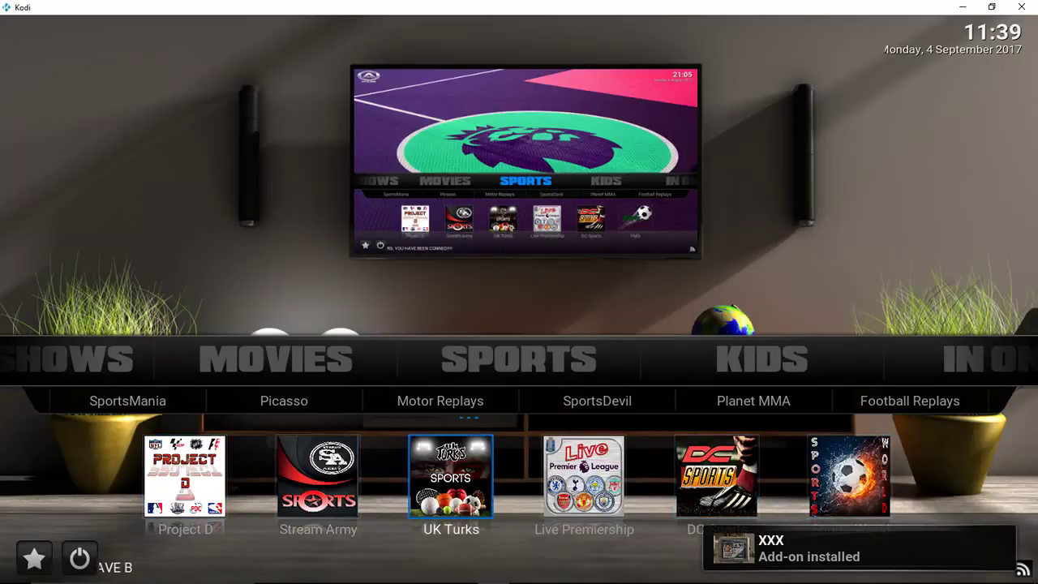
pyautogui.press('Up')
pyautogui.press('Up')
pyautogui.press('Right')
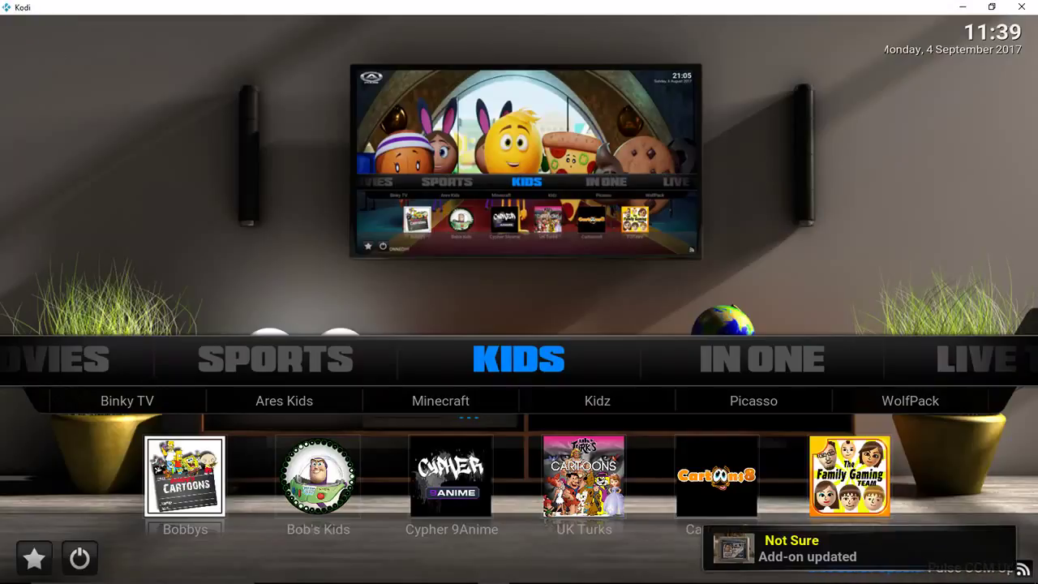
# Step: Browse the Kids submenu, Binky TV and Bobbys shortcut, then move on to In One
pyautogui.press('Down')
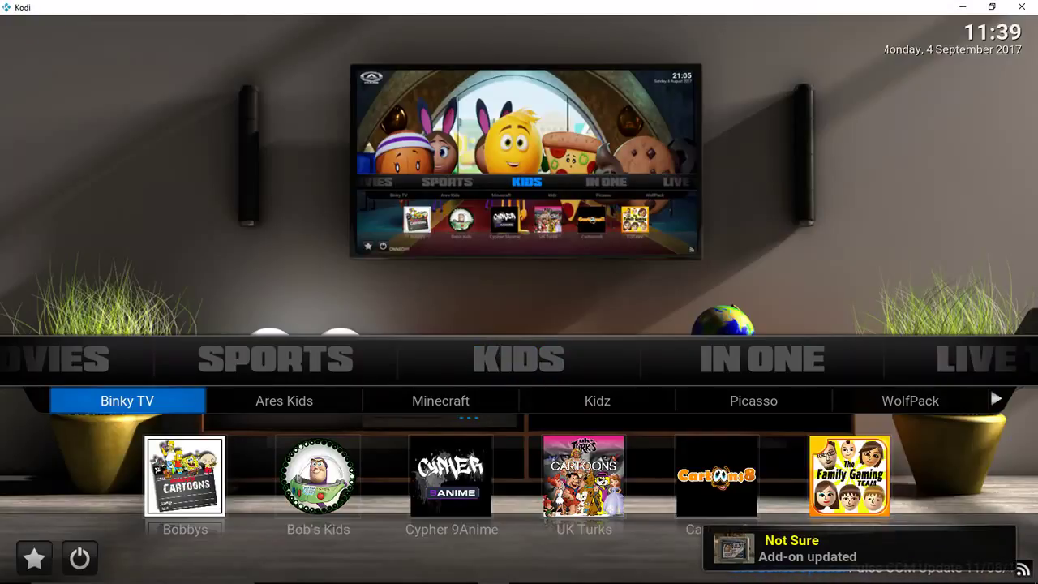
pyautogui.press('Right')
pyautogui.press('Right')
pyautogui.press('Right')
pyautogui.press('Right')
pyautogui.press('Right')
pyautogui.press('Right')
pyautogui.press('Right')
pyautogui.press('Right')
pyautogui.press('Right')
pyautogui.press('Right')
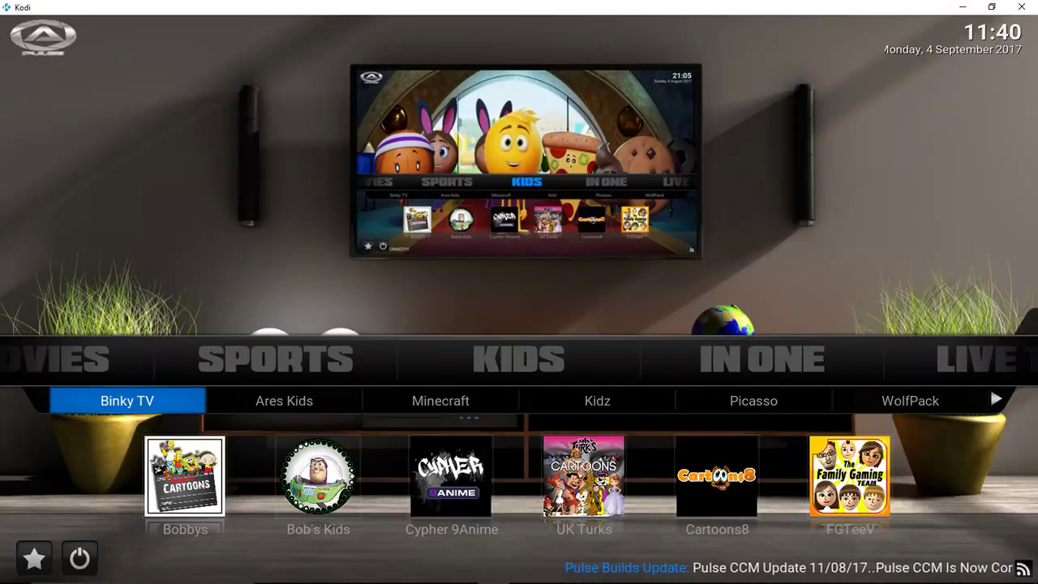
pyautogui.press('Down')
pyautogui.press('Up')
pyautogui.press('Up')
pyautogui.press('Up')
pyautogui.press('Up')
pyautogui.press('Up')
pyautogui.press('Up')
pyautogui.press('Right')
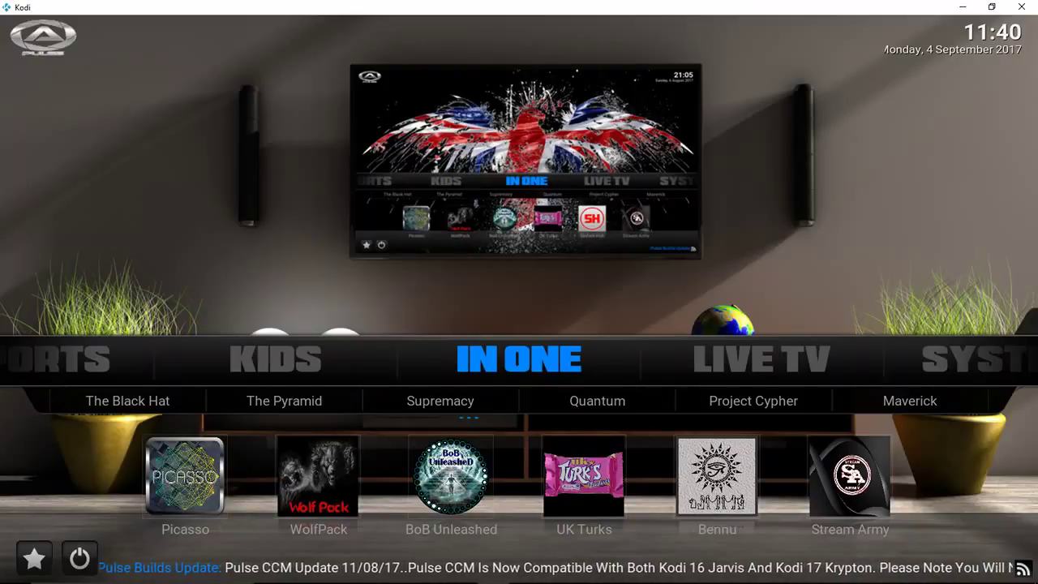
# Step: Browse the In One submenu and Picasso shortcut, then advance to Live TV
pyautogui.press('Down')
pyautogui.press('Right')
pyautogui.press('Right')
pyautogui.press('Right')
pyautogui.press('Right')
pyautogui.press('Right')
pyautogui.press('Right')
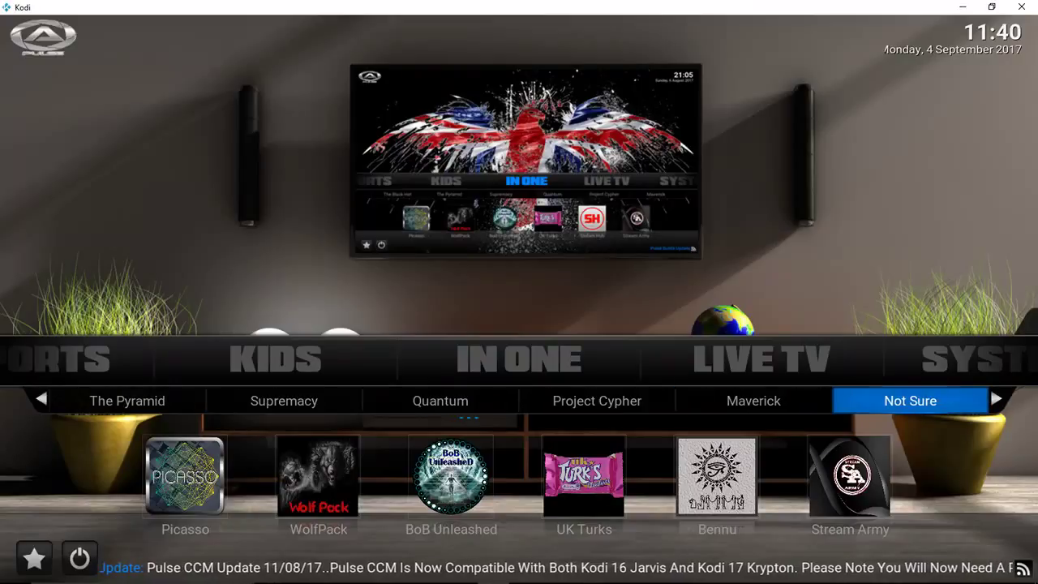
pyautogui.press('Right')
pyautogui.press('Right')
pyautogui.press('Right')
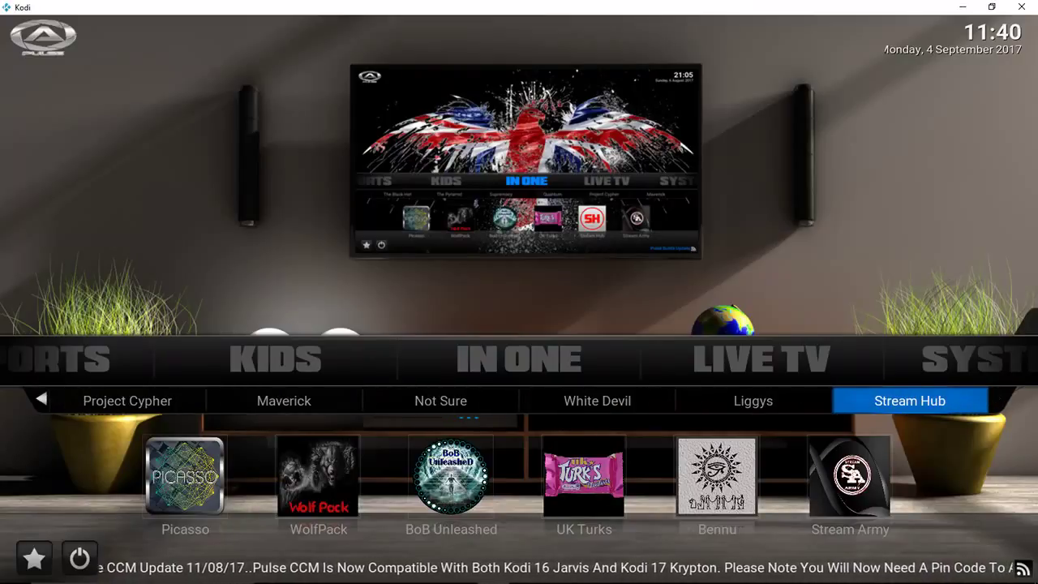
pyautogui.press('Down')
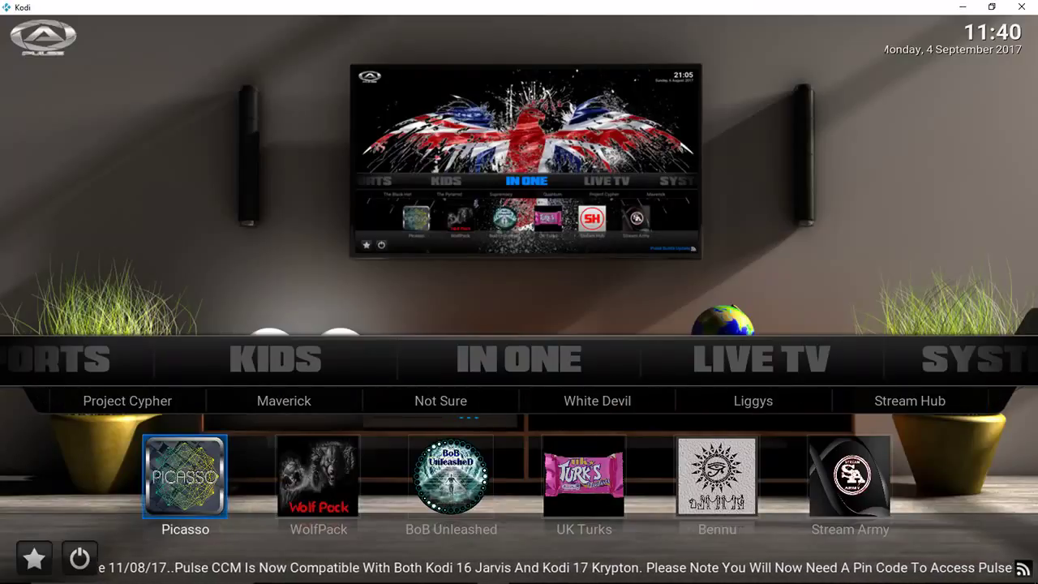
pyautogui.press('Up')
pyautogui.press('Up')
pyautogui.press('Right')
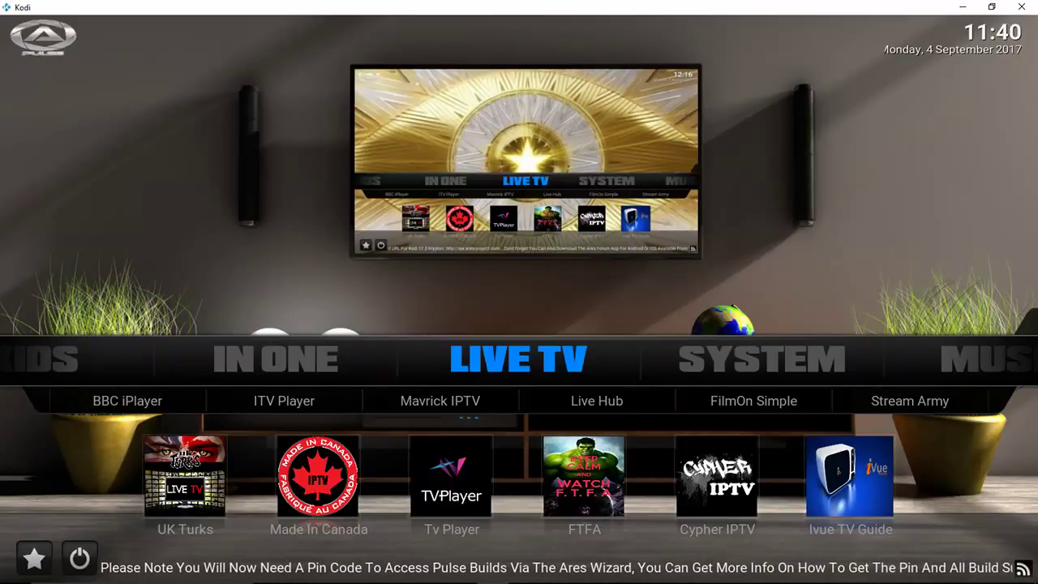
# Step: Browse the Live TV submenu, favourites and WolfPack entry, then advance to the System category
pyautogui.press('Down')
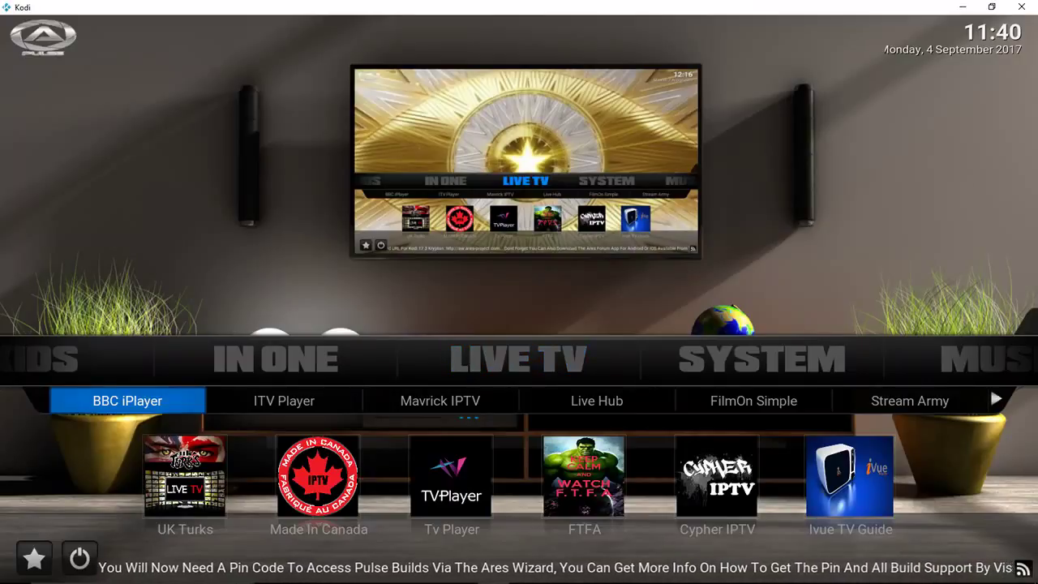
pyautogui.press('Right')
pyautogui.press('Right')
pyautogui.press('Right')
pyautogui.press('Right')
pyautogui.press('Right')
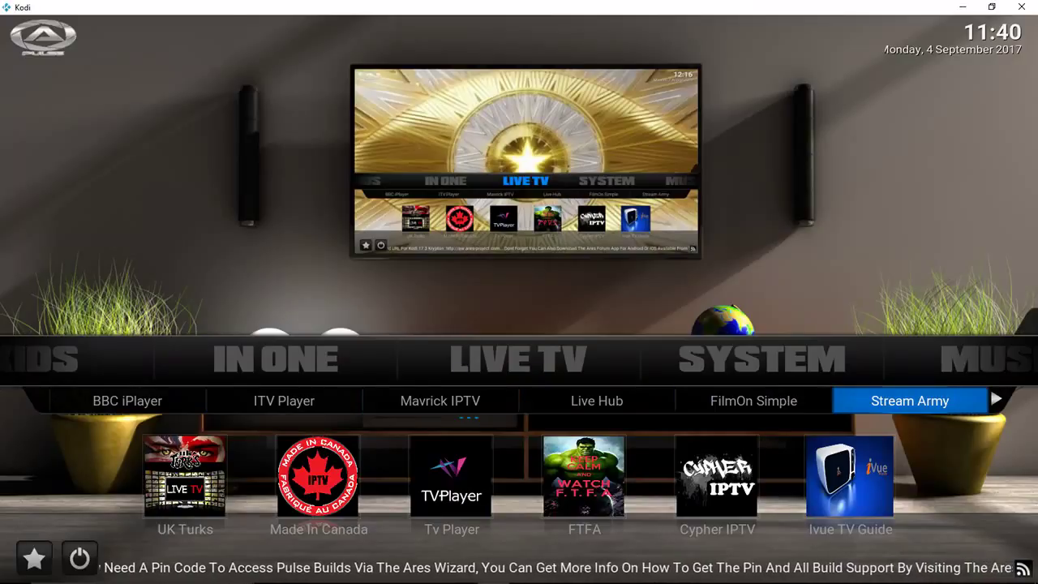
pyautogui.press('Down')
pyautogui.press('Down')
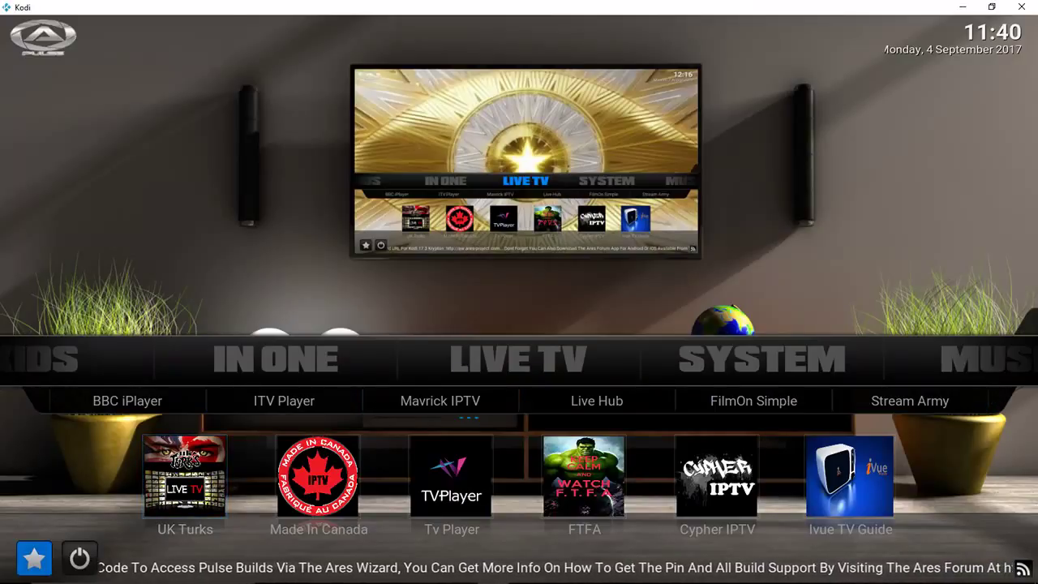
pyautogui.press('Up')
pyautogui.press('Up')
pyautogui.press('Right')
pyautogui.press('Right')
pyautogui.press('Right')
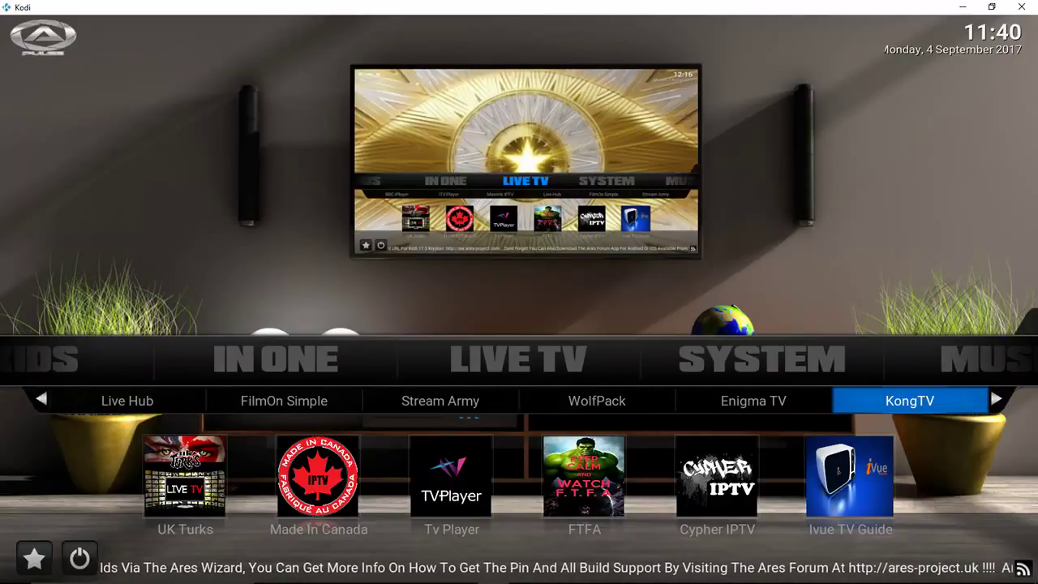
pyautogui.press('Right')
pyautogui.press('Right')
pyautogui.press('Right')
pyautogui.press('Right')
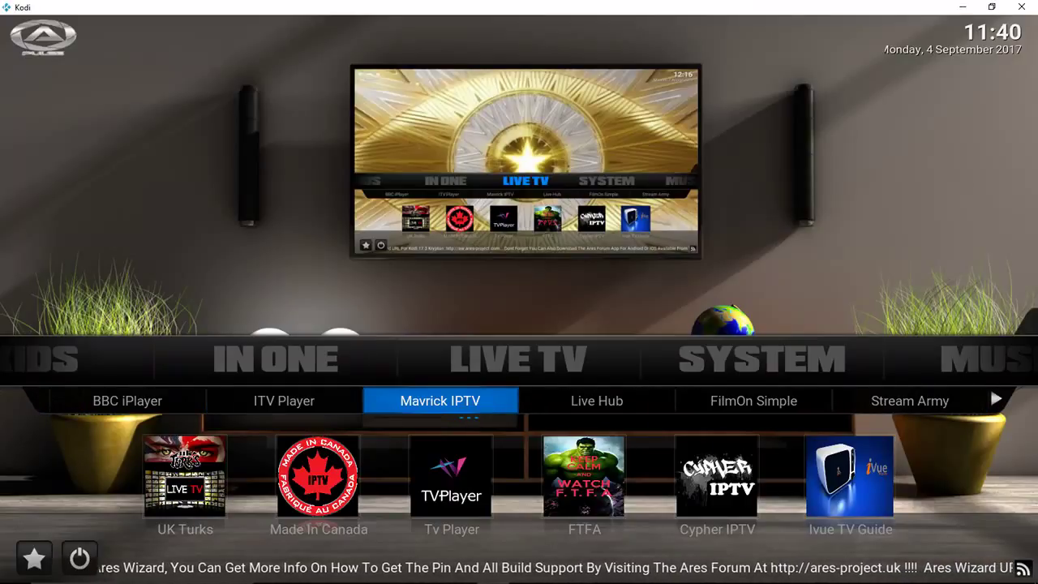
pyautogui.press('Up')
pyautogui.press('Right')
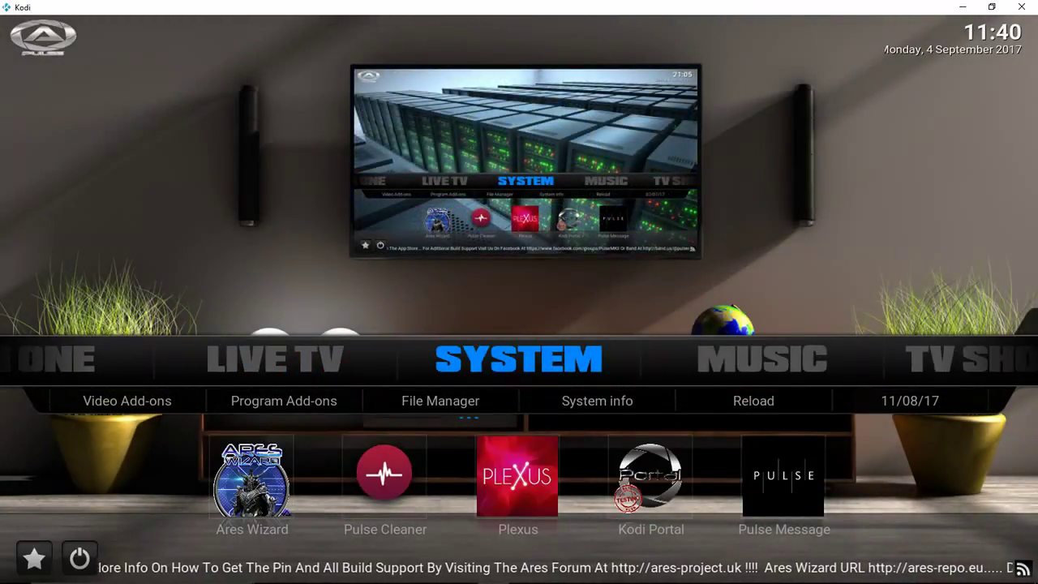
# Step: Check System's options including System info, then step through Music to TV Shows
pyautogui.press('Down')
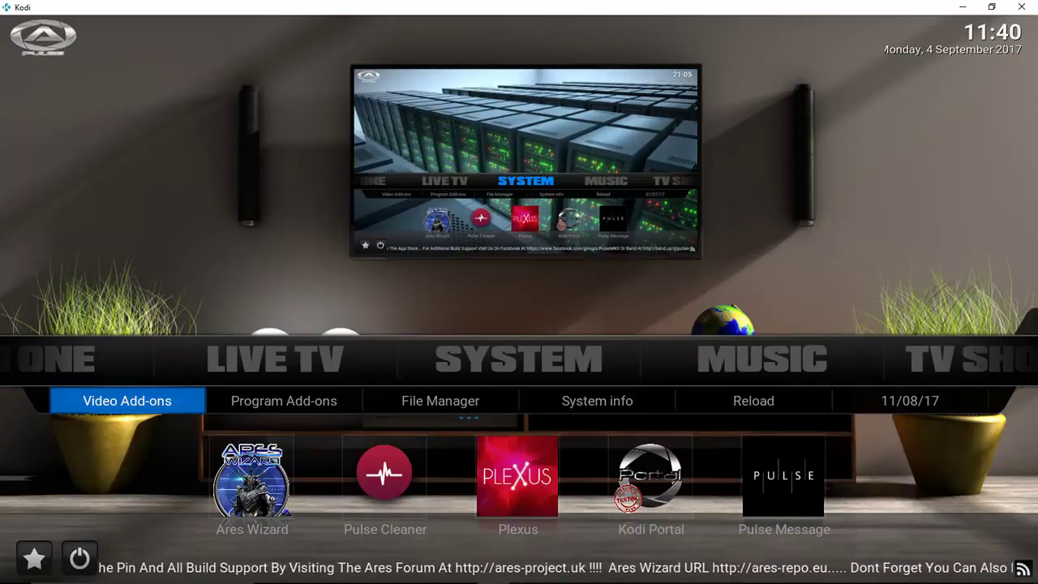
pyautogui.press('Right')
pyautogui.press('Right')
pyautogui.press('Right')
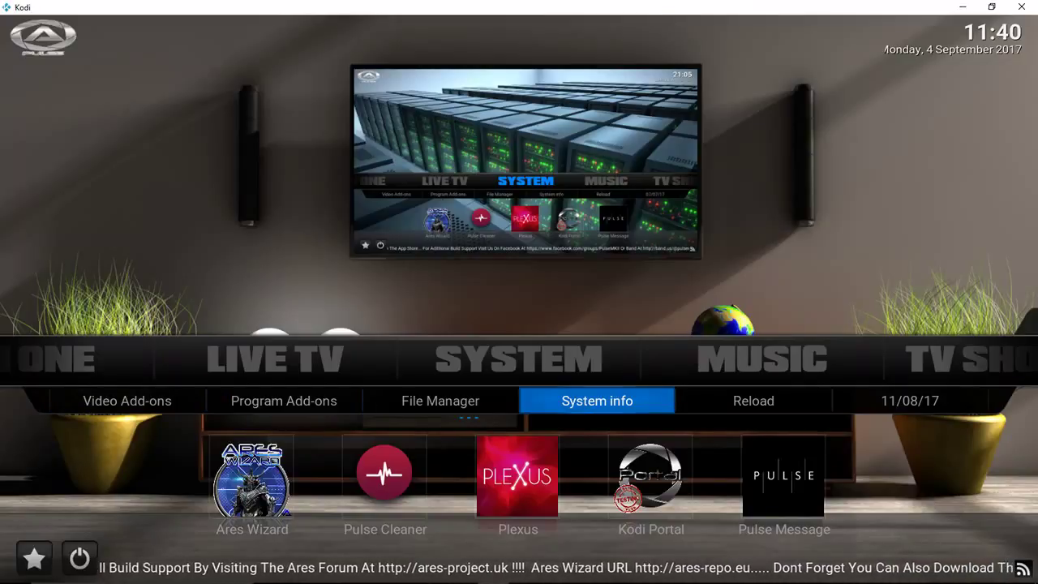
pyautogui.press('Up')
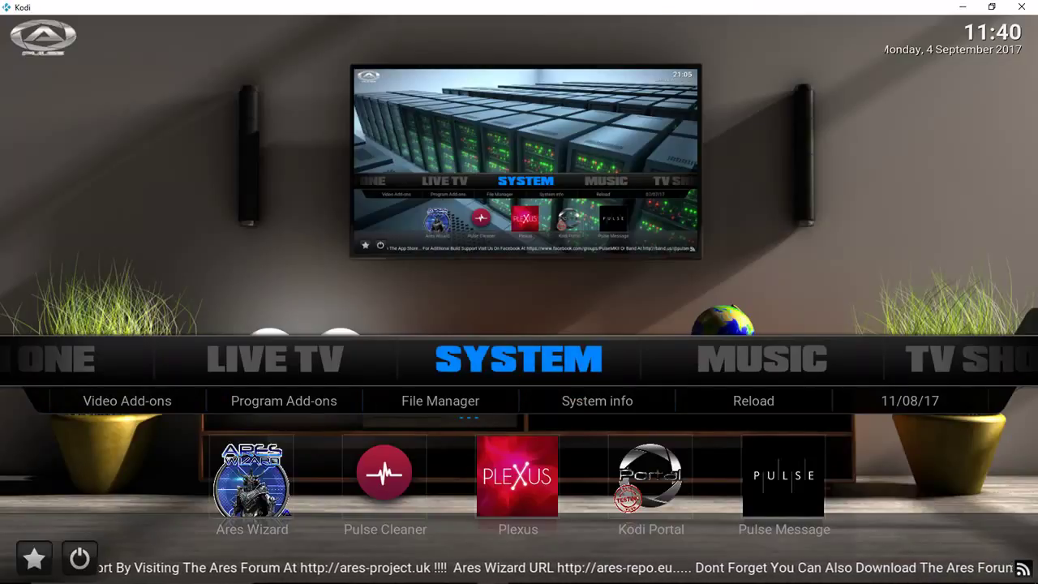
pyautogui.press('Right')
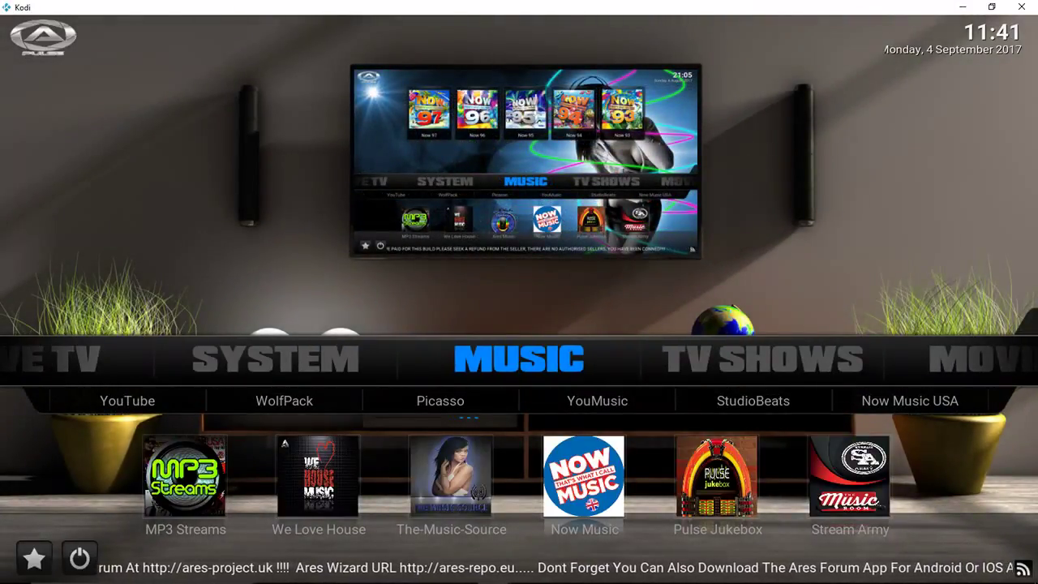
pyautogui.press('Right')
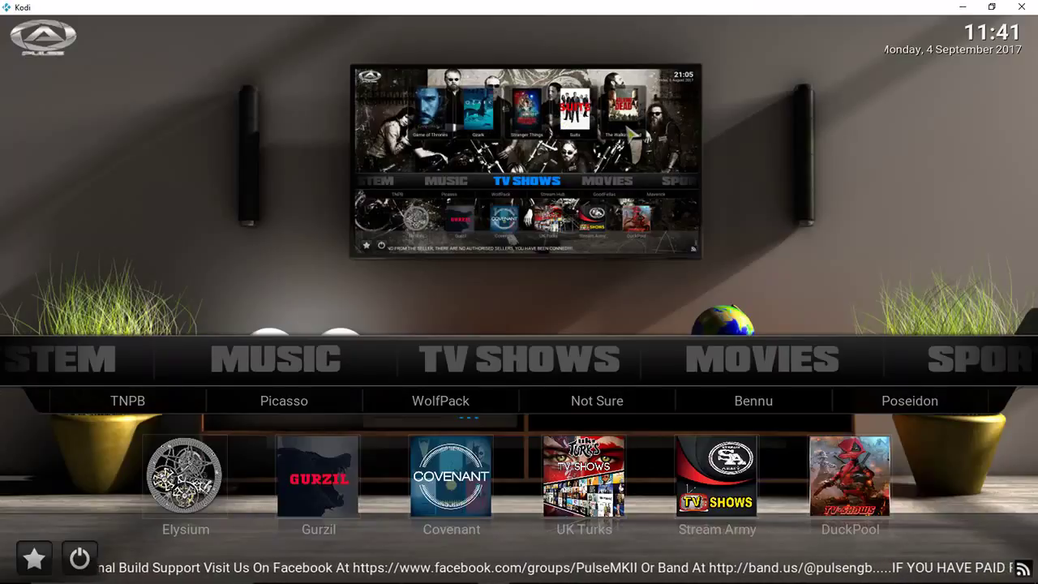
# Step: Step from TV Shows through Movies and Sports to Kids, then back to Movies
pyautogui.press('Down')
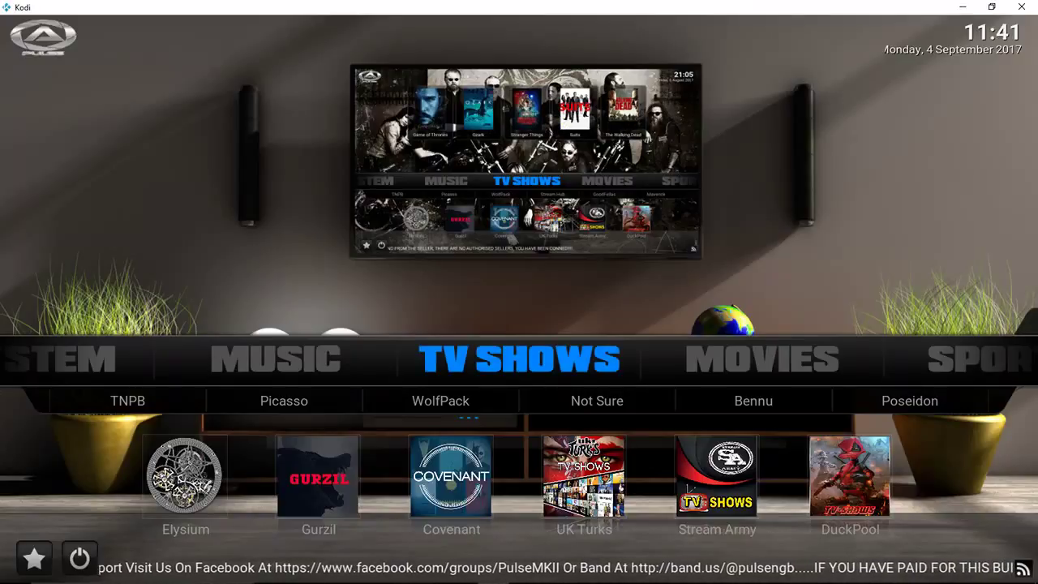
pyautogui.press('Right')
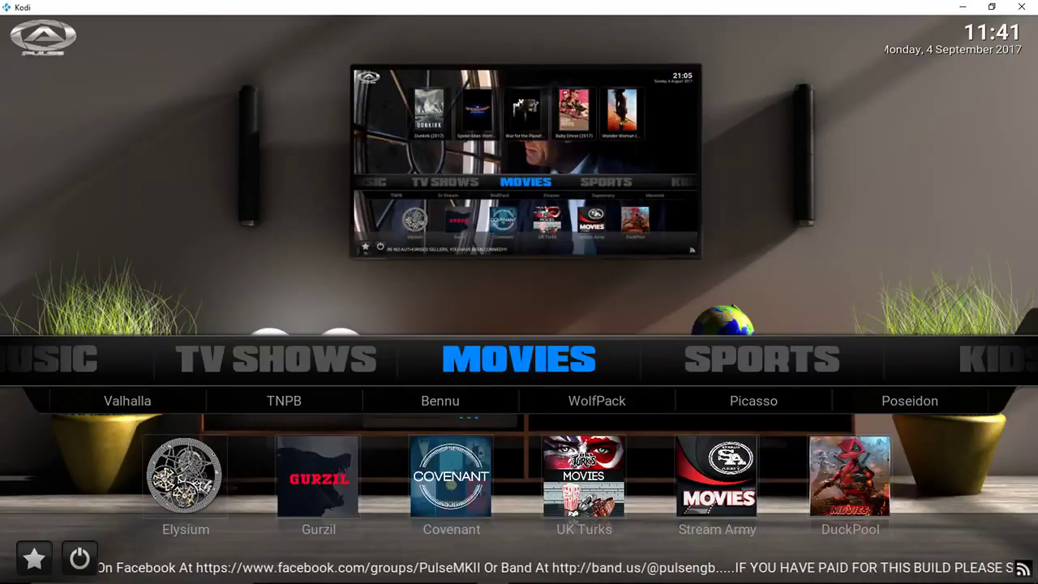
pyautogui.press('Right')
pyautogui.press('Right')
pyautogui.press('Left')
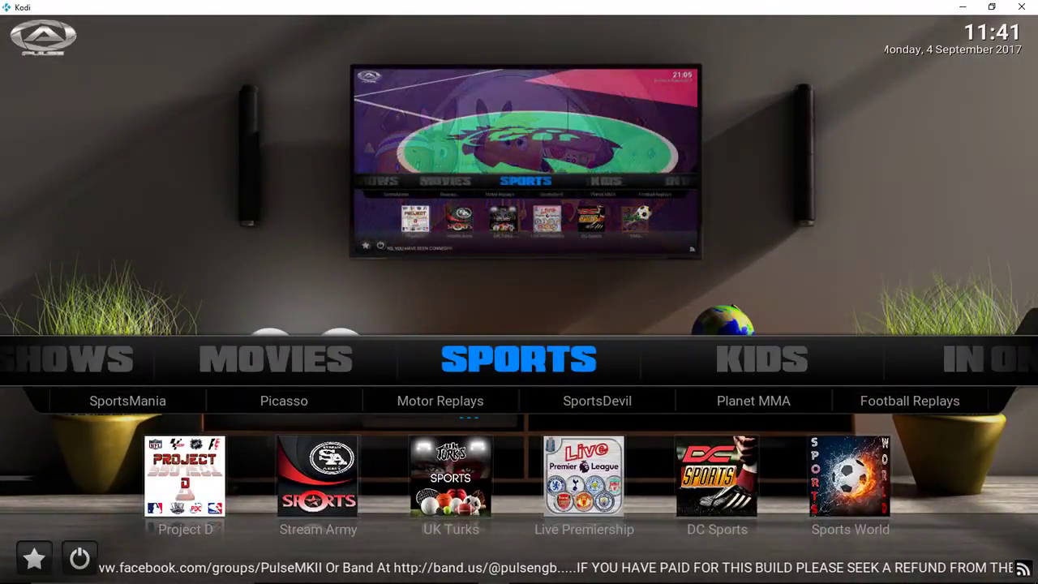
pyautogui.press('Left')
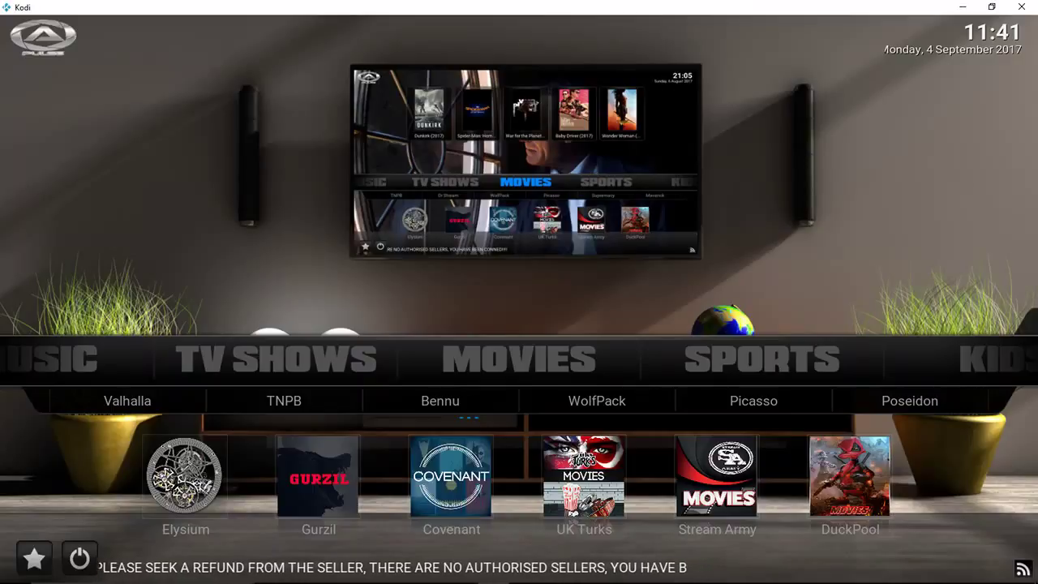
# Step: Check the Movies favourites shortcut and Valhalla entry, returning focus to the Movies category
pyautogui.press('Down')
pyautogui.press('Down')
pyautogui.press('Down')
pyautogui.press('Down')
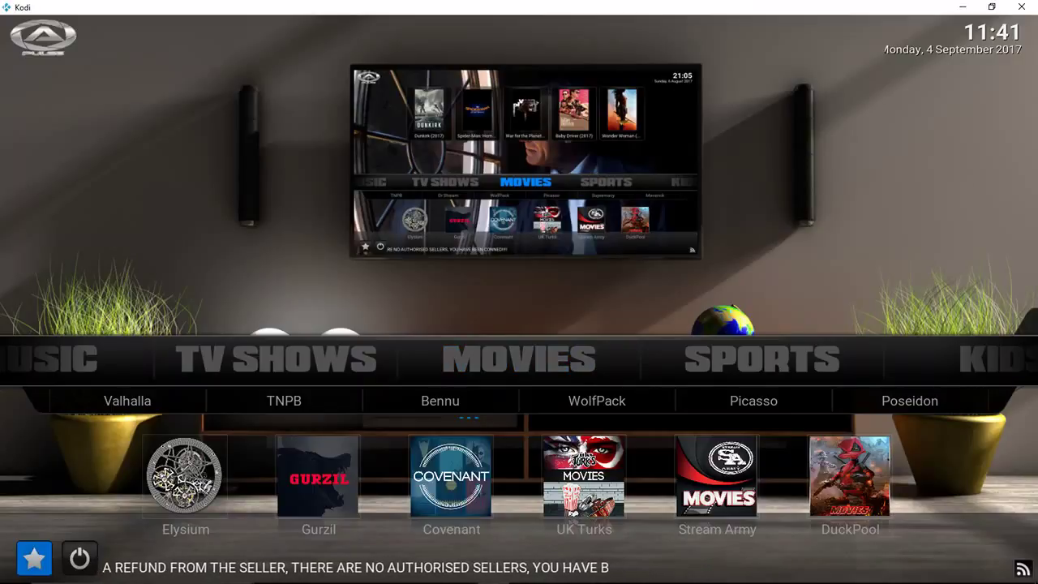
pyautogui.press('Up')
pyautogui.press('Up')
pyautogui.press('Up')
pyautogui.press('Down')
pyautogui.press('Down')
pyautogui.press('Down')
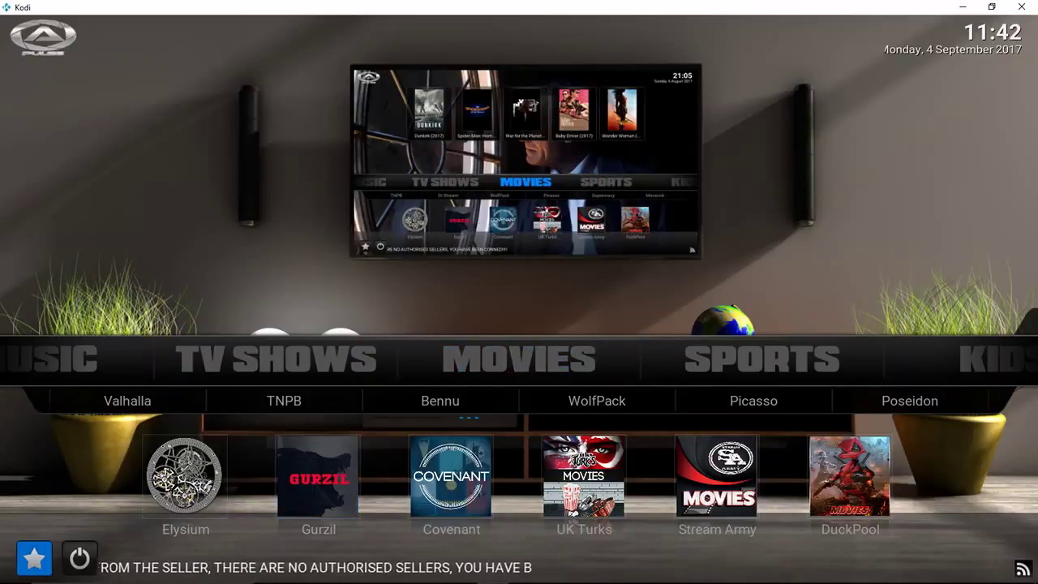
pyautogui.press('Up')
pyautogui.press('Up')
pyautogui.press('Up')
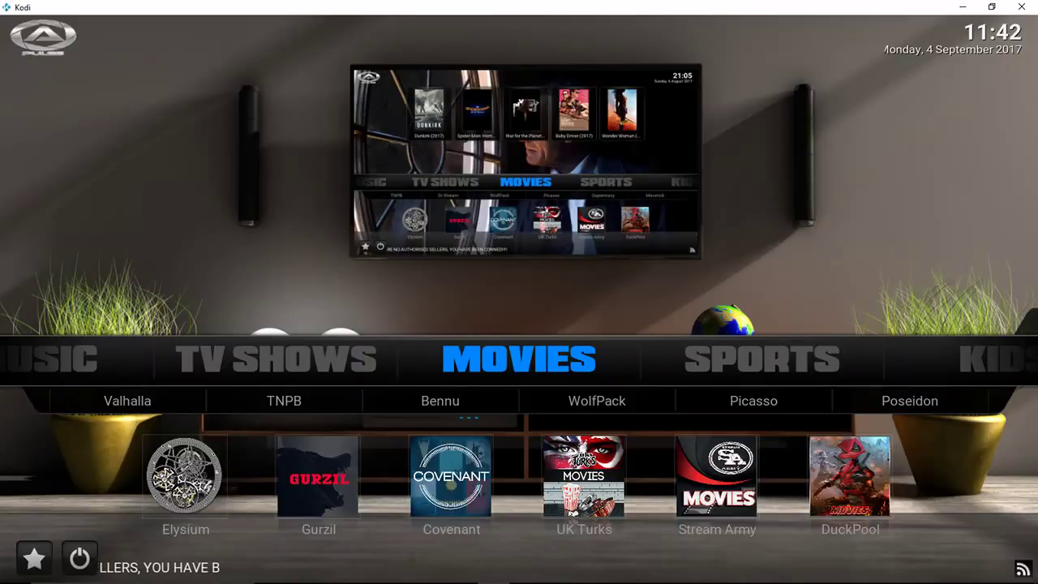
# Step: Navigate to the System category's Video Add-ons option and open the add-on list
pyautogui.press('Left')
pyautogui.press('Left')
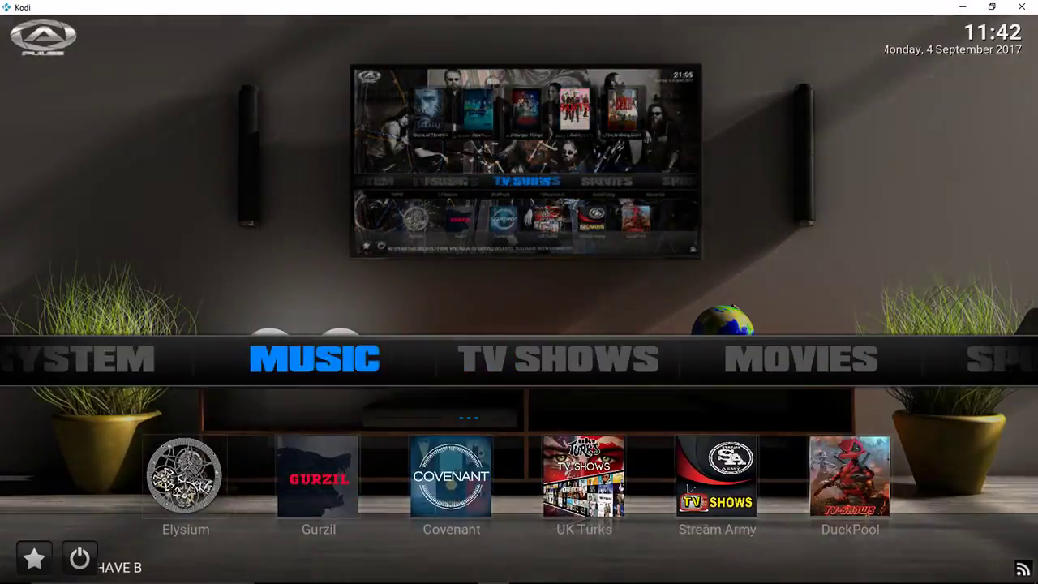
pyautogui.press('Right')
pyautogui.press('Right')
pyautogui.press('Right')
pyautogui.press('Right')
pyautogui.press('Right')
pyautogui.press('Right')
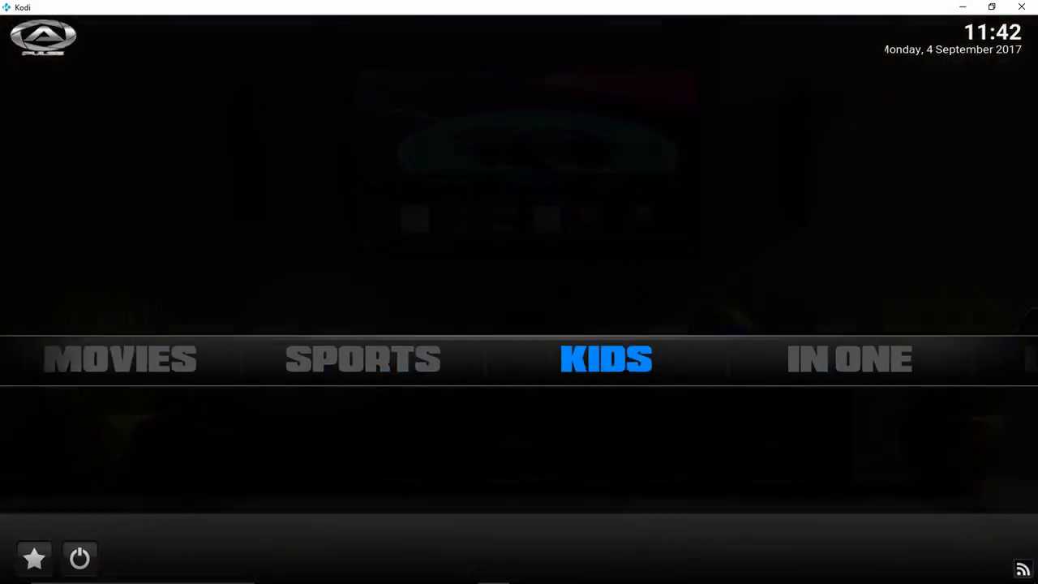
pyautogui.press('Right')
pyautogui.press('Right')
pyautogui.press('Right')
pyautogui.press('Left')
pyautogui.press('Left')
pyautogui.press('Down')
pyautogui.press('Left')
pyautogui.press('Left')
pyautogui.press('Left')
pyautogui.press('Return')
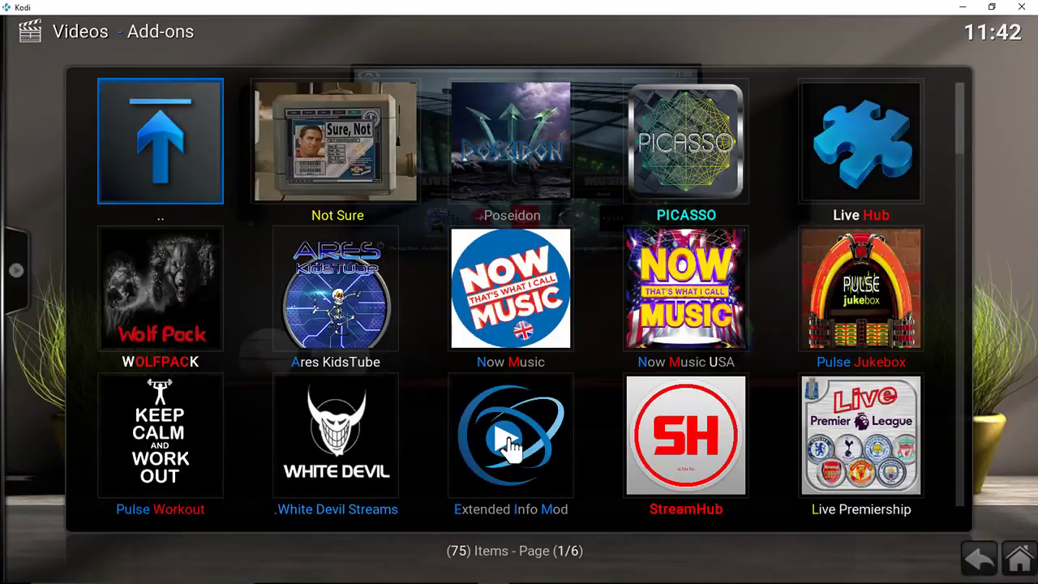
# Step: Page through all 75 video add-ons to YouTube on page 6, wrapping back to the start
pyautogui.press('Down')
pyautogui.press('Down')
pyautogui.press('Down')
pyautogui.press('Down')
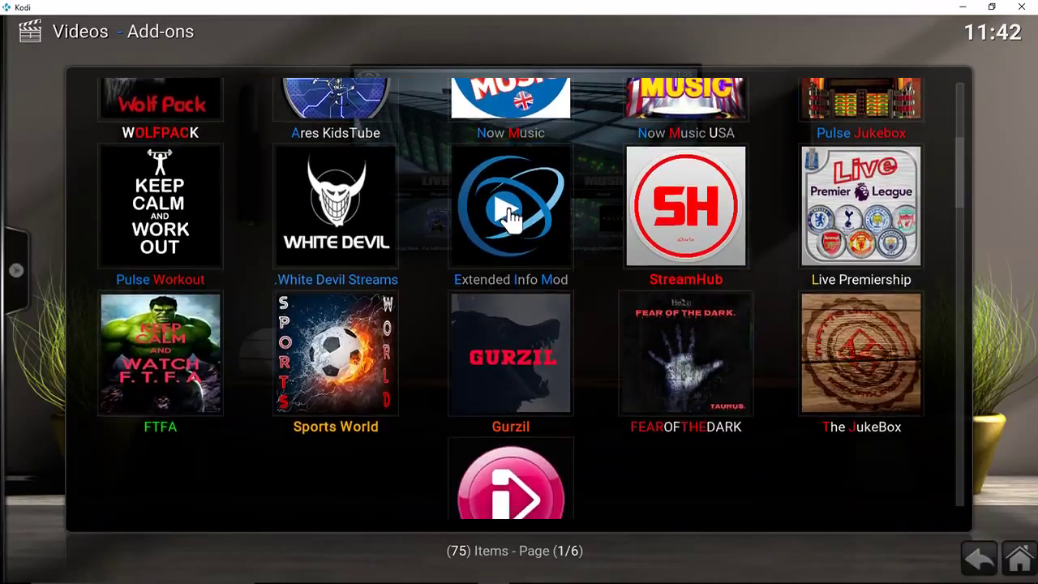
pyautogui.press('Down')
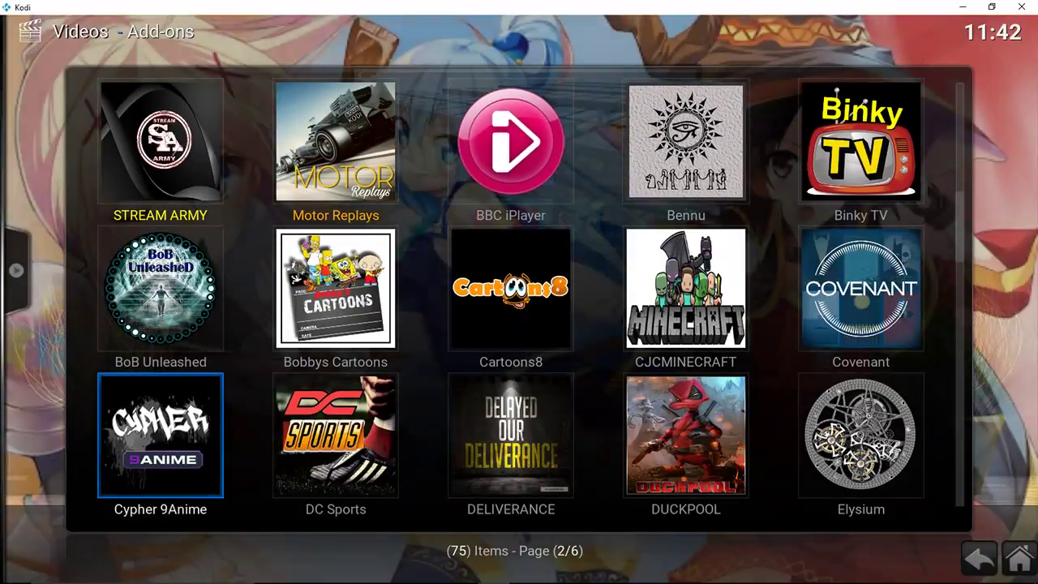
pyautogui.press('Down')
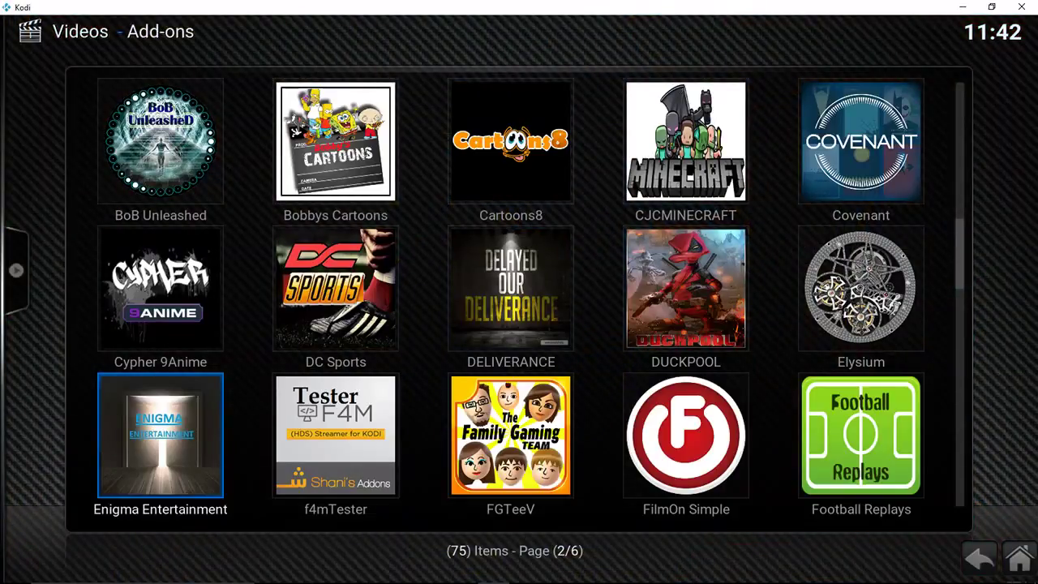
pyautogui.press('Down')
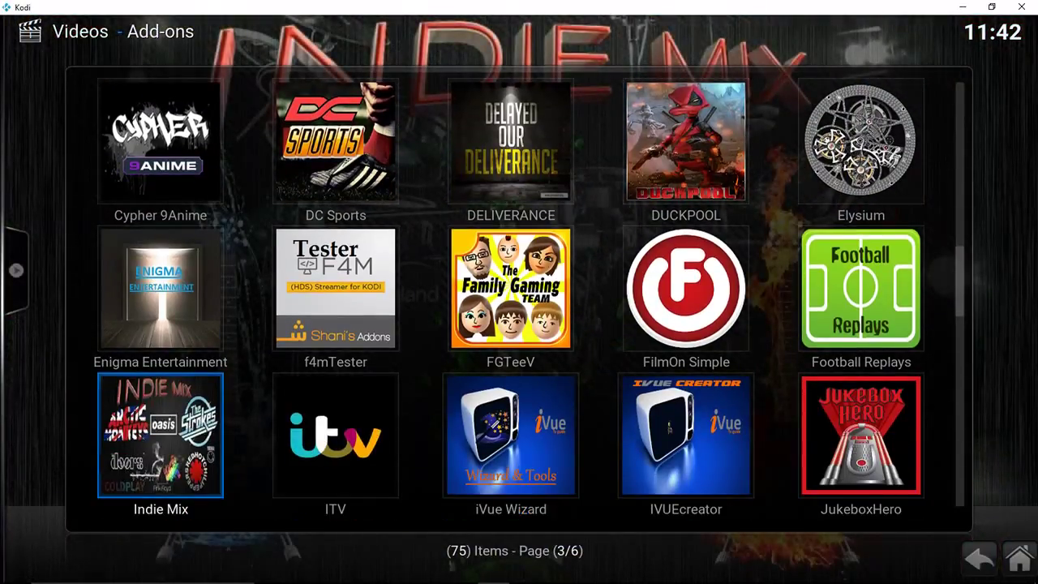
pyautogui.press('Down')
pyautogui.press('Down')
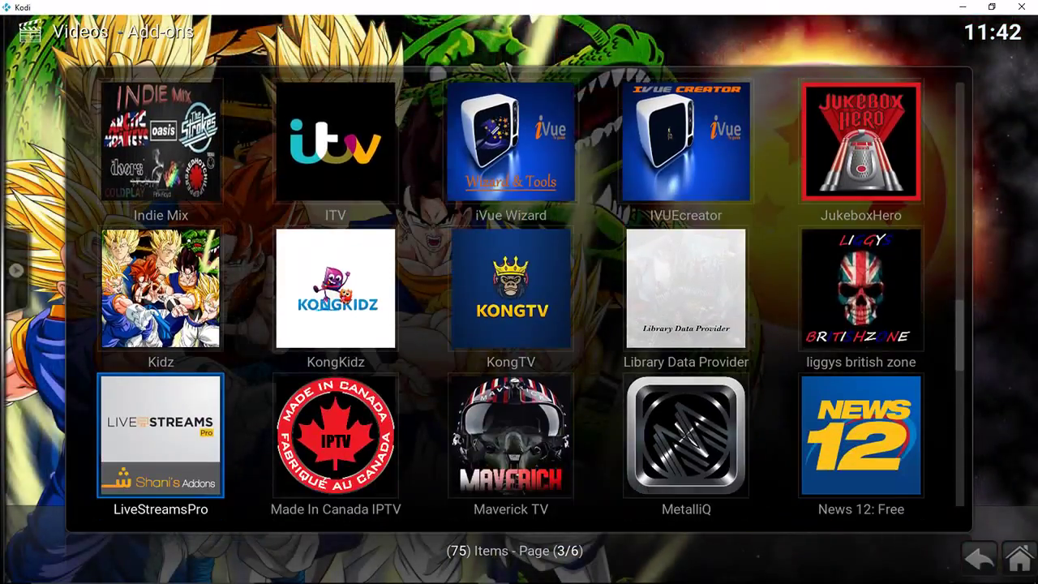
pyautogui.press('Down')
pyautogui.press('Down')
pyautogui.press('Down')
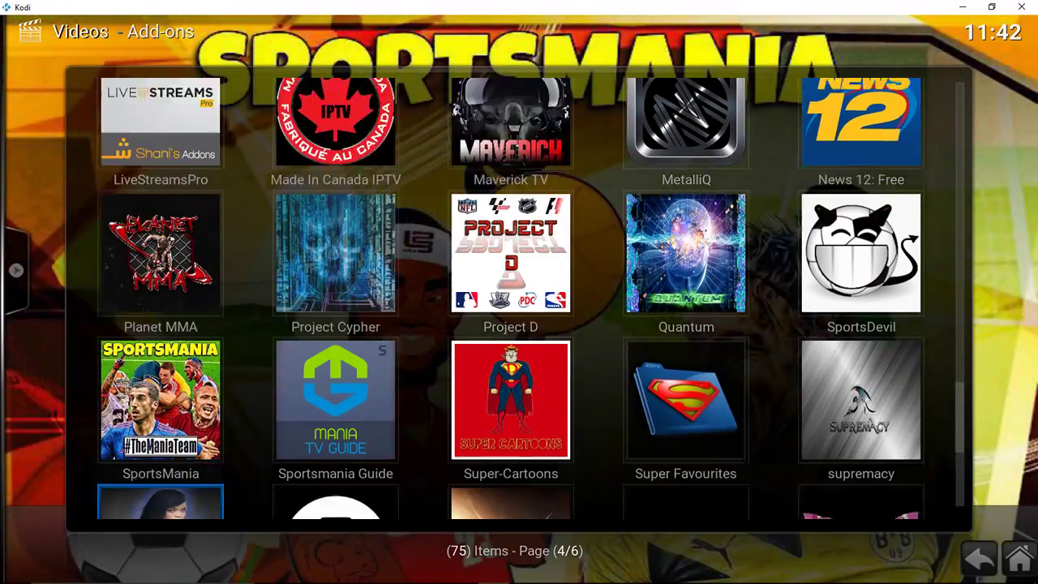
pyautogui.press('Down')
pyautogui.press('Down')
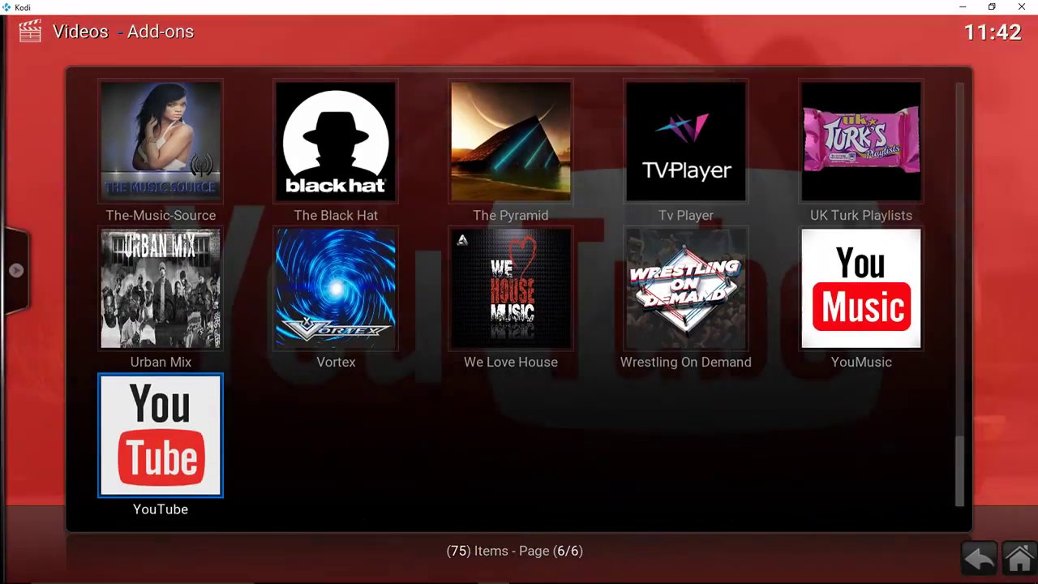
pyautogui.press('Down')
pyautogui.press('Return')
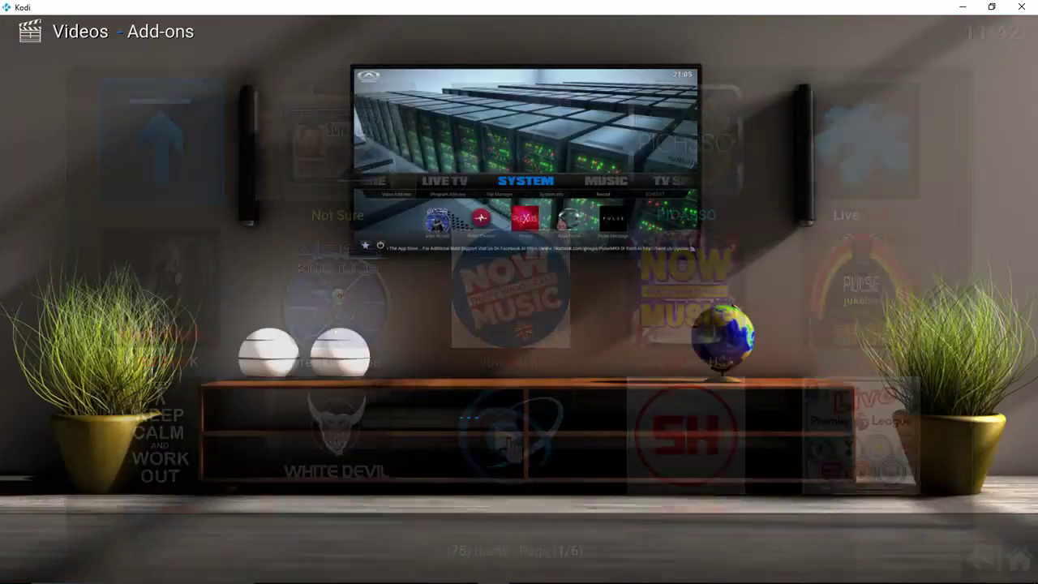